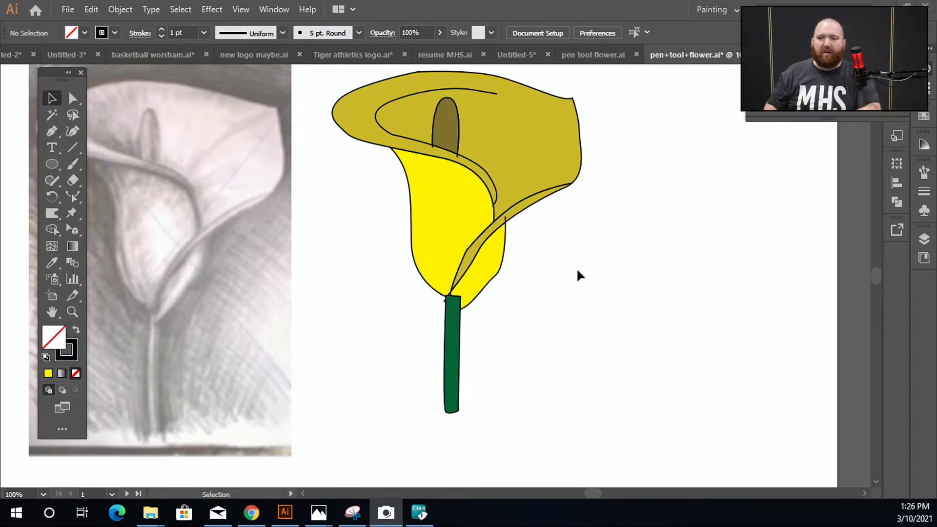
Pull the lily's petals, spadix and stem apart, then undo to reassemble the flower.
{"action": "left_click", "coordinate": [610, 203]}
{"action": "left_click", "coordinate": [498, 146]}
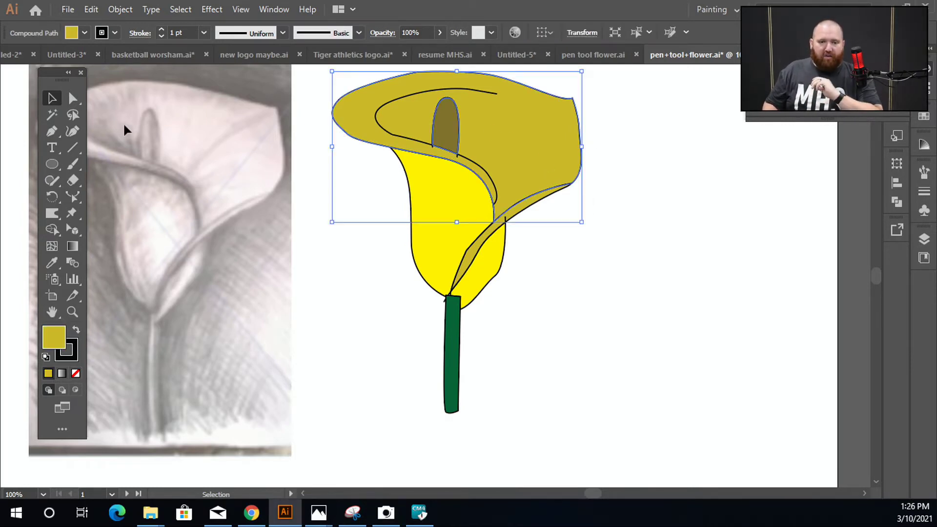
{"action": "left_click_drag", "start_coordinate": [511, 147], "coordinate": [695, 185]}
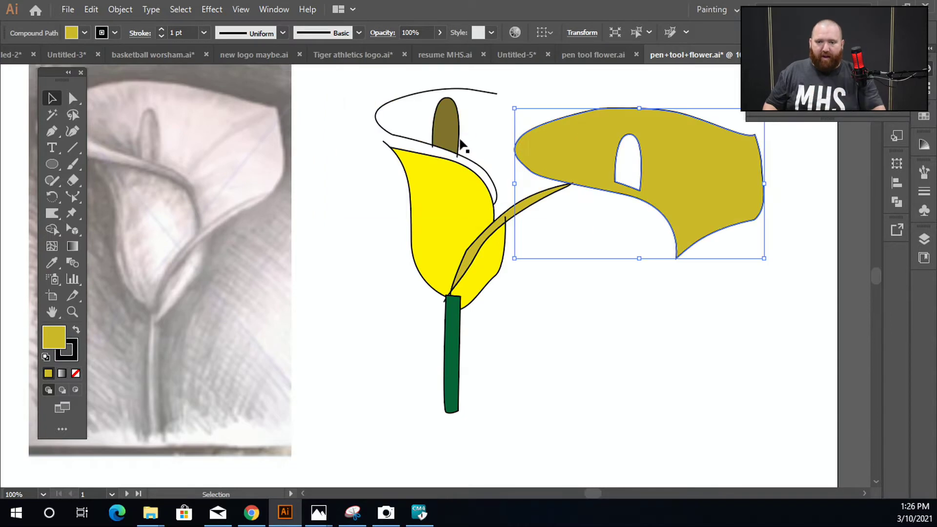
{"action": "left_click_drag", "start_coordinate": [446, 142], "coordinate": [491, 112]}
{"action": "left_click_drag", "start_coordinate": [427, 244], "coordinate": [341, 246]}
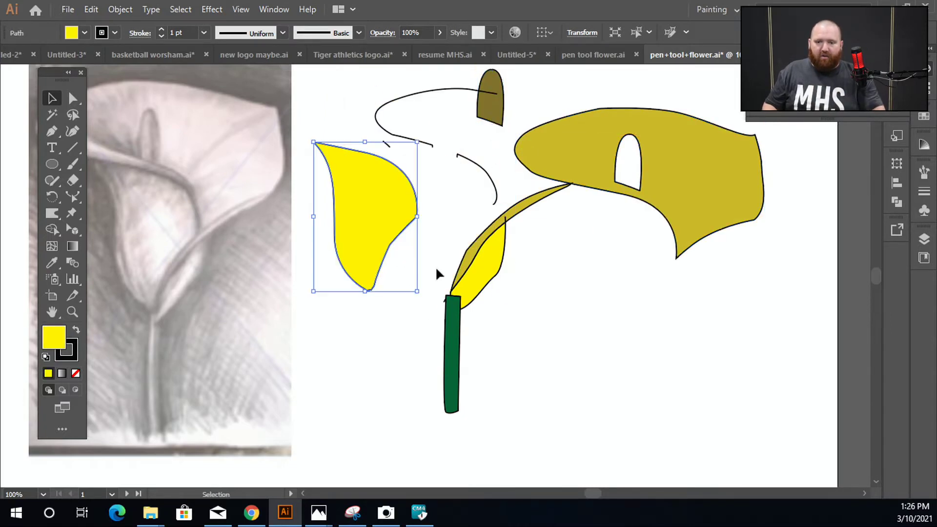
{"action": "left_click_drag", "start_coordinate": [462, 269], "coordinate": [674, 360]}
{"action": "left_click_drag", "start_coordinate": [532, 208], "coordinate": [584, 252]}
{"action": "left_click_drag", "start_coordinate": [459, 393], "coordinate": [477, 419]}
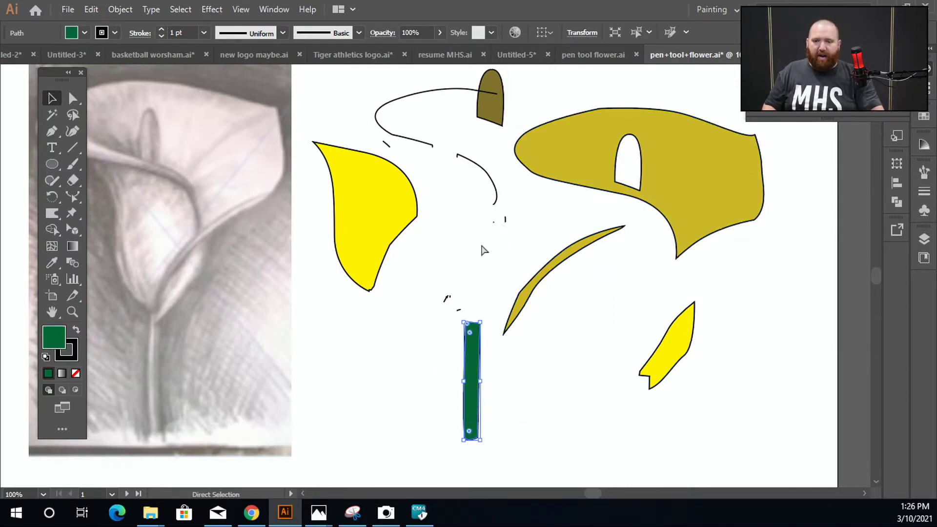
{"action": "key", "text": "ctrl+z"}
{"action": "key", "text": "ctrl+z"}
{"action": "key", "text": "ctrl+z"}
{"action": "key", "text": "ctrl+z"}
{"action": "key", "text": "ctrl+z"}
{"action": "key", "text": "ctrl+z"}
{"action": "key", "text": "ctrl+z"}
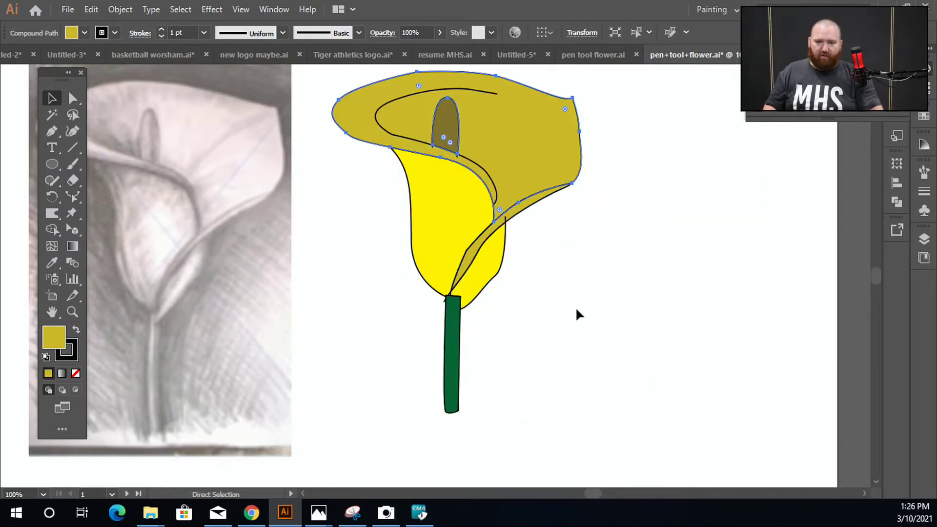
{"action": "scroll", "coordinate": [437, 262], "scroll_direction": "down", "scroll_amount": 2}
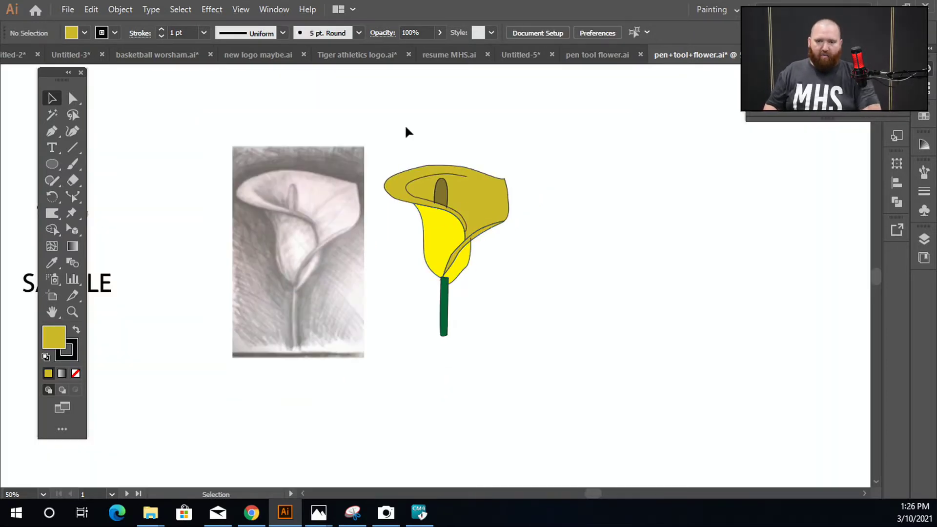
Duplicate the lily, try moving the middle copy, then undo back to a single lily.
{"action": "left_click_drag", "start_coordinate": [405, 126], "coordinate": [571, 372]}
{"action": "left_click_drag", "start_coordinate": [439, 230], "coordinate": [510, 257]}
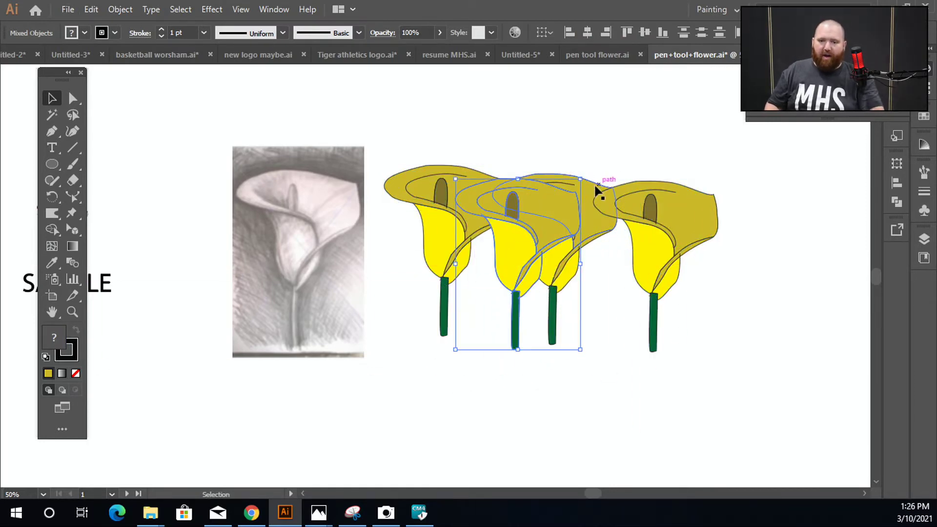
{"action": "left_click", "coordinate": [598, 233]}
{"action": "left_click", "coordinate": [597, 220]}
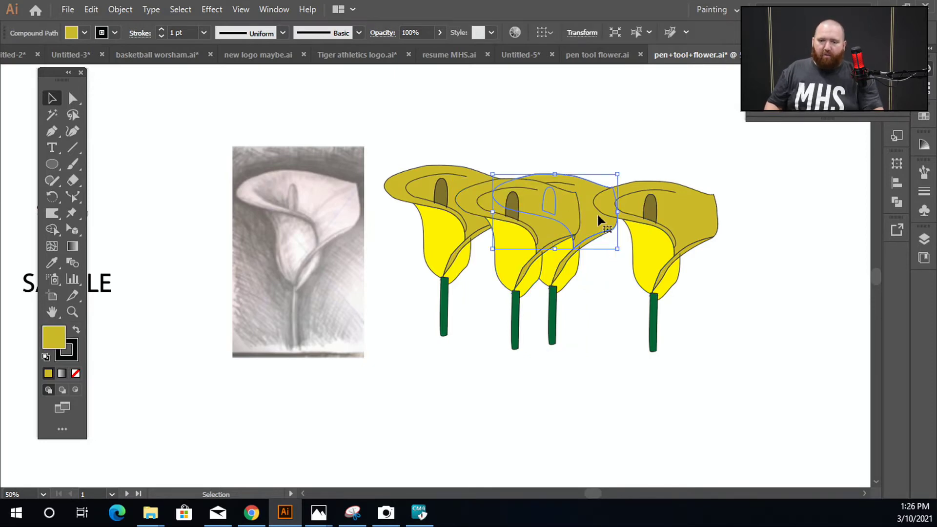
{"action": "scroll", "coordinate": [591, 218], "scroll_direction": "up", "scroll_amount": 1}
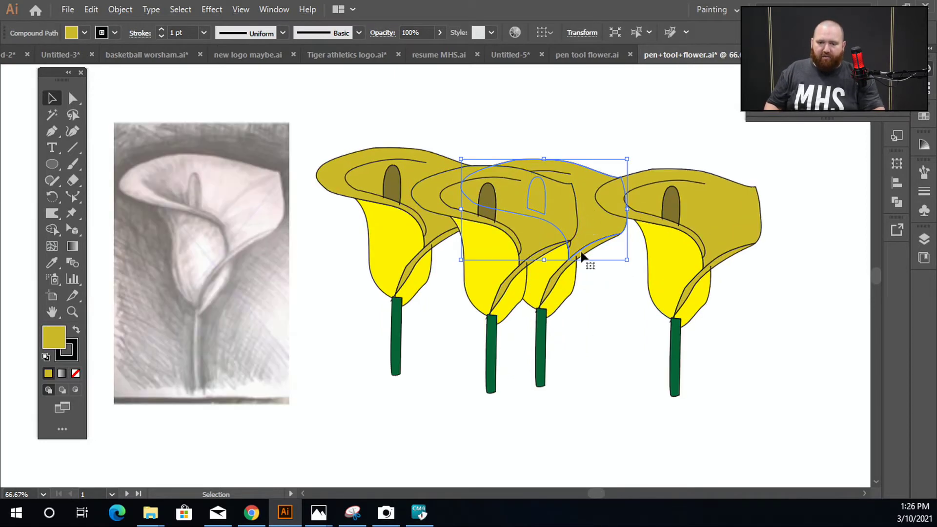
{"action": "left_click", "coordinate": [547, 279], "text": "shift"}
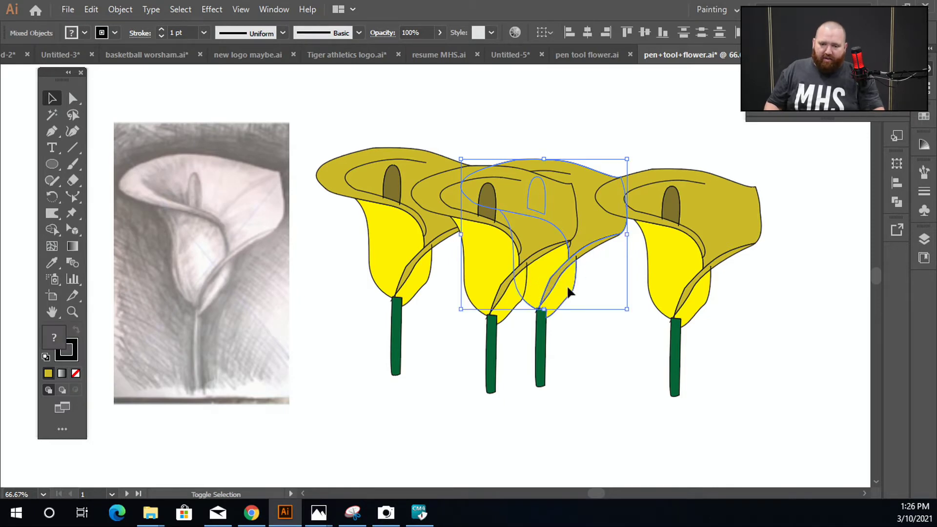
{"action": "left_click", "coordinate": [543, 361], "text": "shift"}
{"action": "left_click_drag", "start_coordinate": [562, 306], "coordinate": [640, 323]}
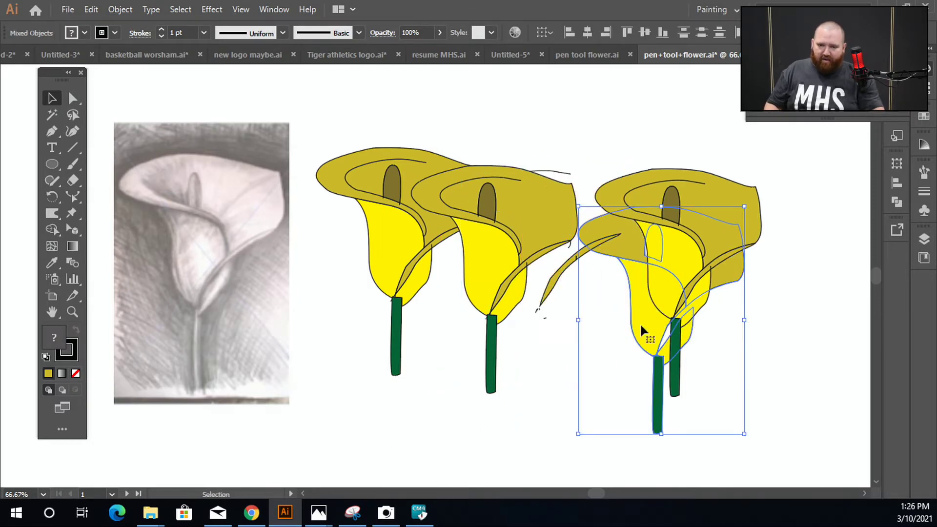
{"action": "key", "text": "ctrl+z"}
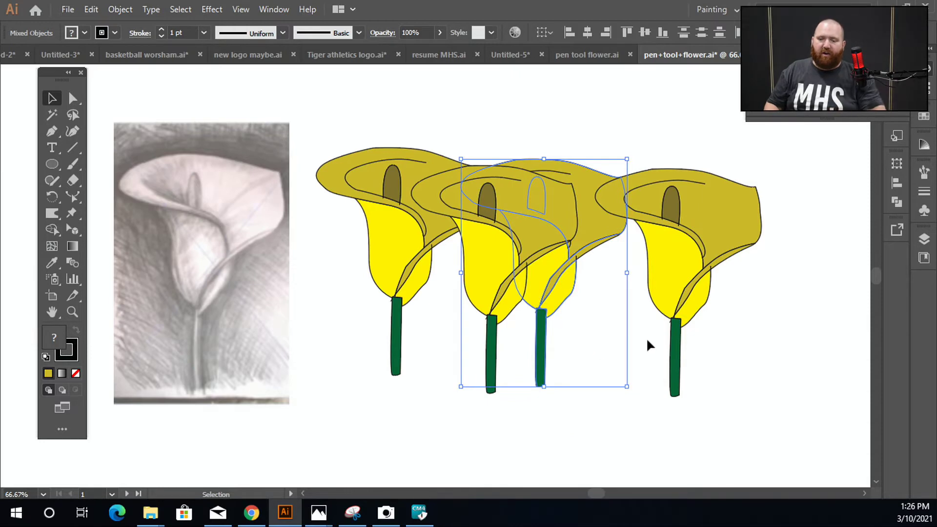
{"action": "left_click", "coordinate": [526, 126]}
{"action": "left_click_drag", "start_coordinate": [470, 114], "coordinate": [600, 404]}
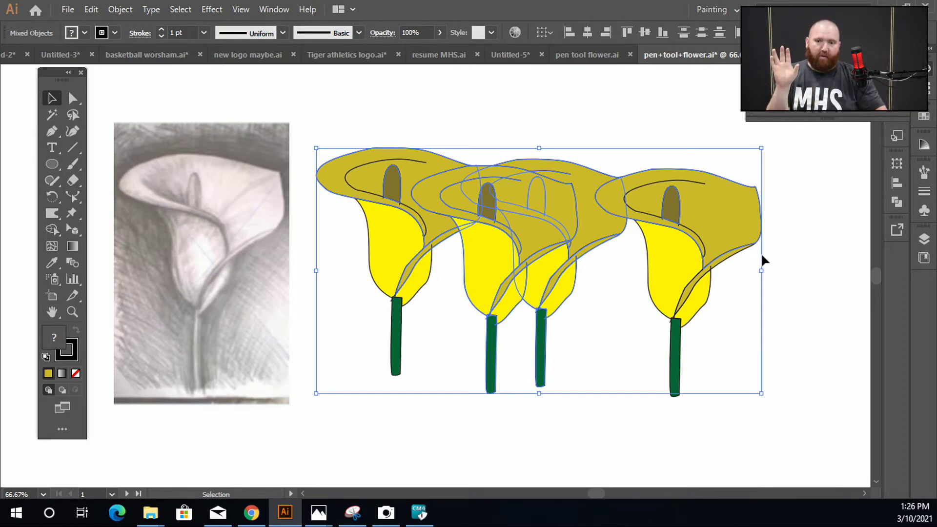
{"action": "key", "text": "ctrl+z"}
{"action": "key", "text": "ctrl+z"}
{"action": "key", "text": "ctrl+z"}
{"action": "key", "text": "ctrl+z"}
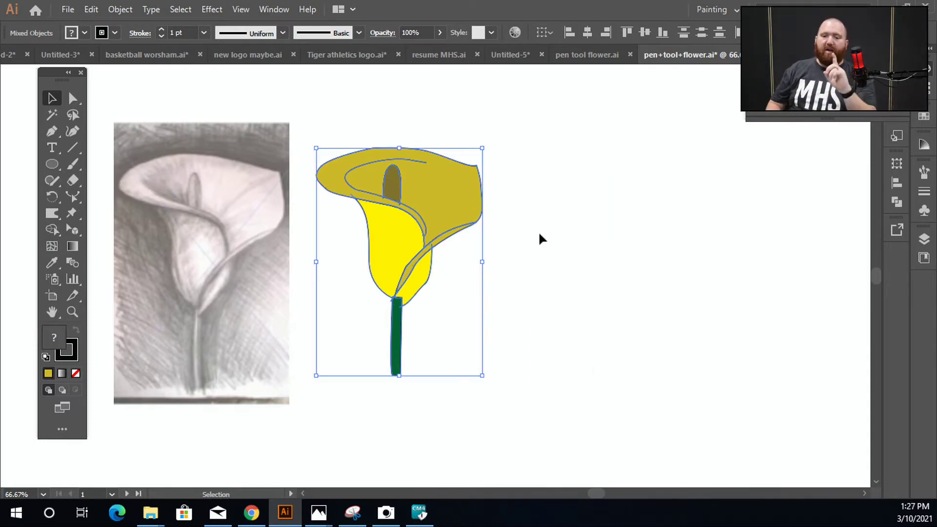
Marquee-select every piece of the lily and group them with Object > Group.
{"action": "left_click", "coordinate": [336, 122]}
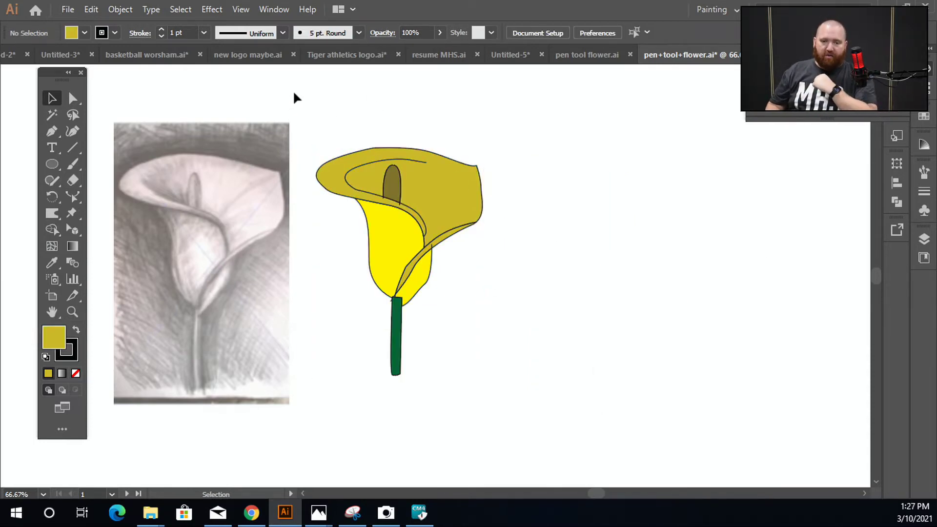
{"action": "left_click_drag", "start_coordinate": [294, 98], "coordinate": [538, 424]}
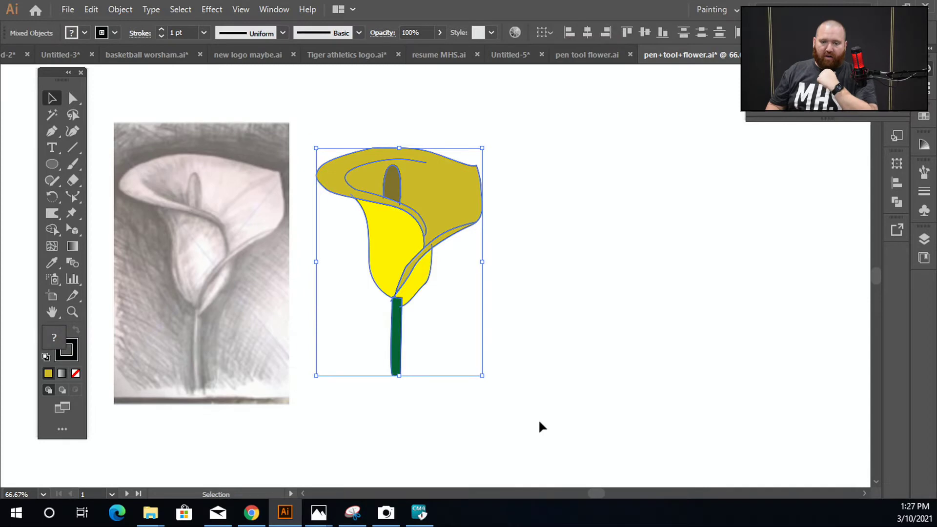
{"action": "left_click", "coordinate": [120, 9]}
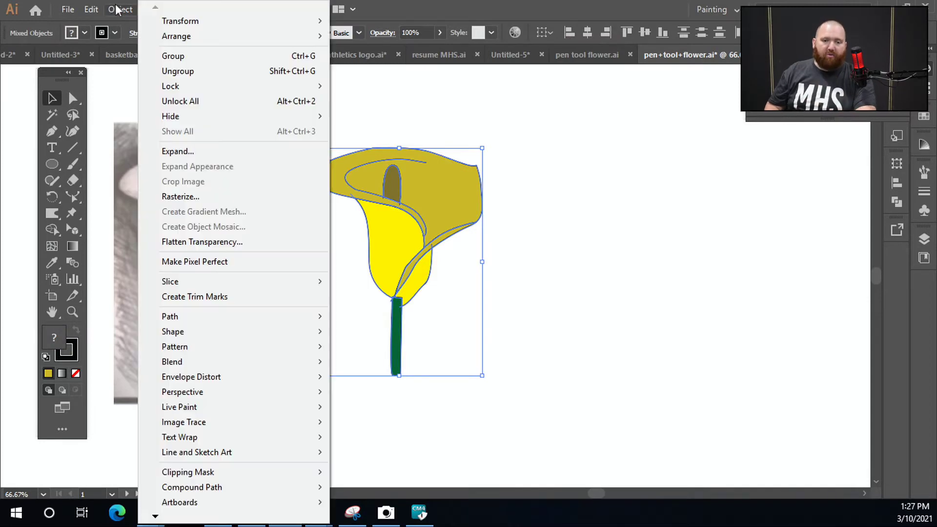
{"action": "left_click", "coordinate": [285, 56]}
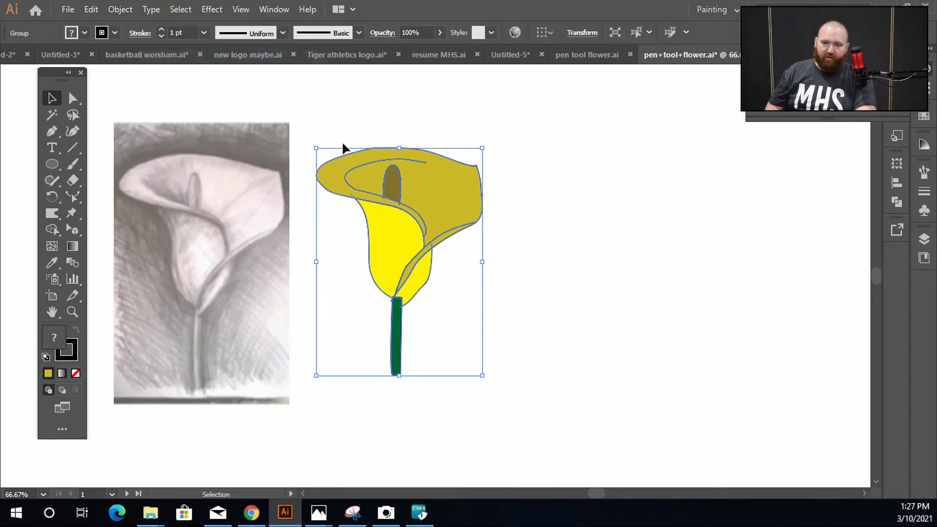
{"action": "right_click", "coordinate": [413, 201]}
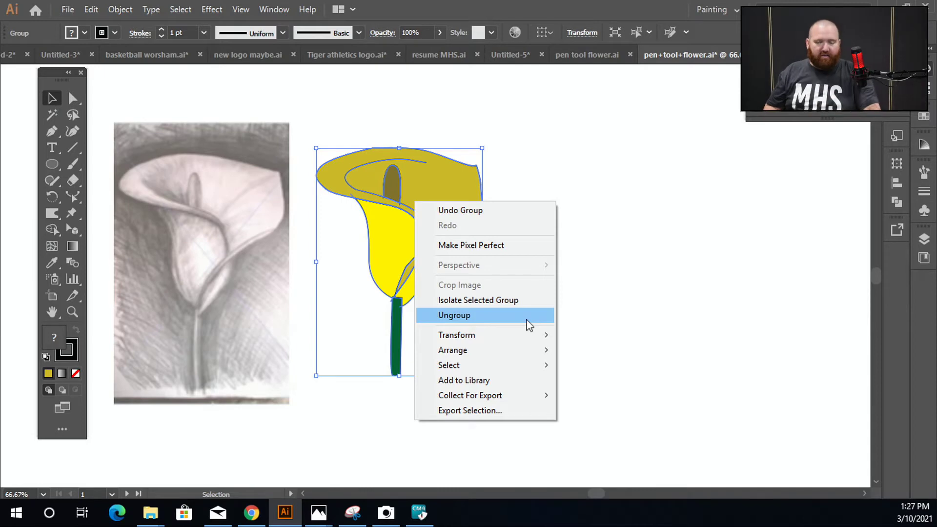
{"action": "left_click", "coordinate": [630, 332]}
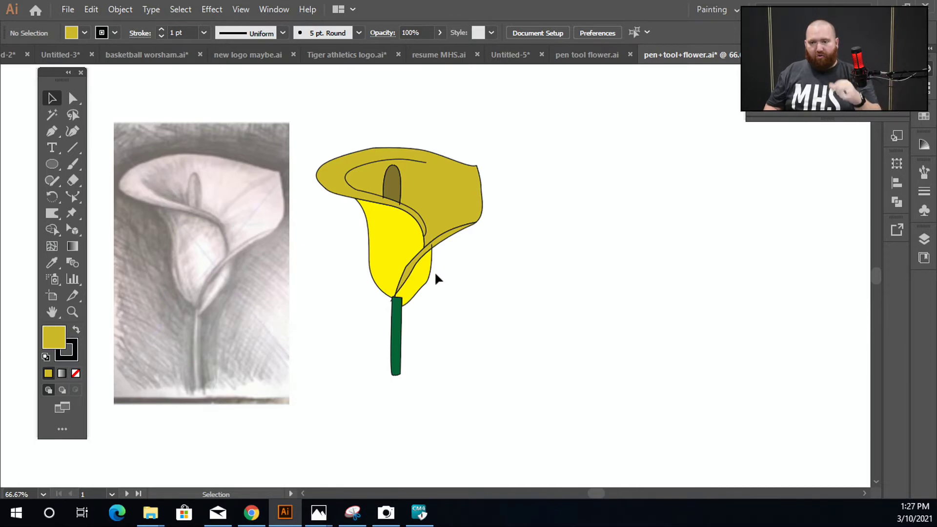
{"action": "left_click", "coordinate": [411, 172]}
Drag out several lily copies, then undo back to a single lily.
{"action": "left_click_drag", "start_coordinate": [436, 195], "coordinate": [618, 197]}
{"action": "left_click_drag", "start_coordinate": [619, 197], "coordinate": [491, 237]}
{"action": "left_click_drag", "start_coordinate": [491, 236], "coordinate": [582, 252]}
{"action": "left_click_drag", "start_coordinate": [582, 251], "coordinate": [808, 181]}
{"action": "left_click_drag", "start_coordinate": [510, 152], "coordinate": [290, 378]}
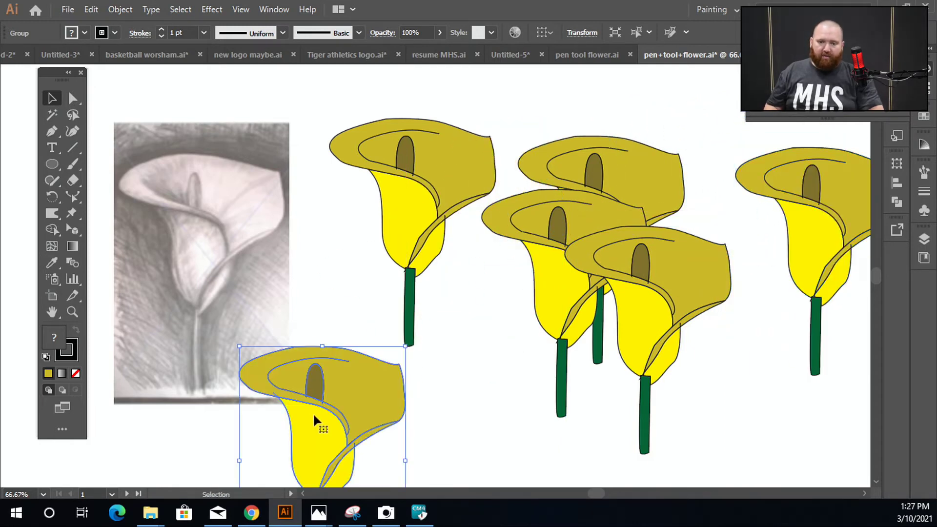
{"action": "key", "text": "ctrl+z"}
{"action": "key", "text": "ctrl+z"}
{"action": "key", "text": "ctrl+z"}
{"action": "key", "text": "ctrl+z"}
{"action": "key", "text": "ctrl+z"}
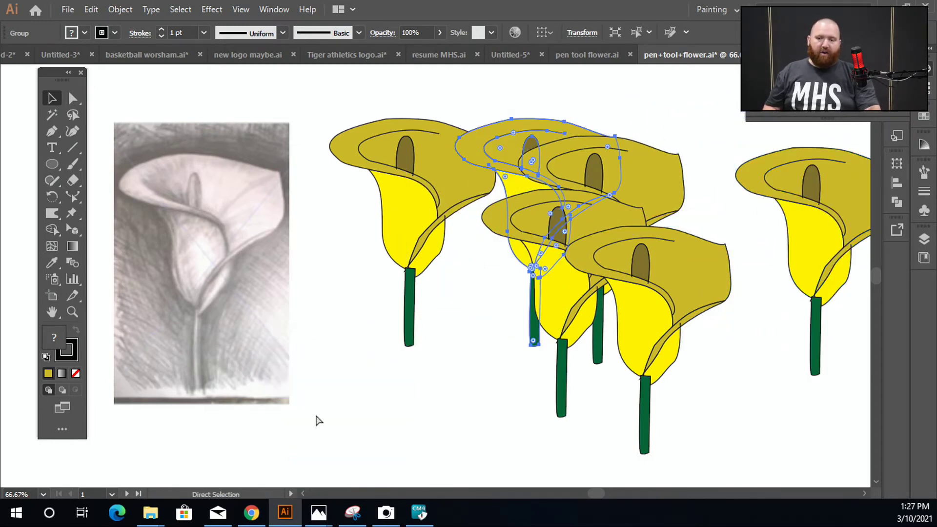
{"action": "key", "text": "ctrl+z"}
{"action": "key", "text": "ctrl+z"}
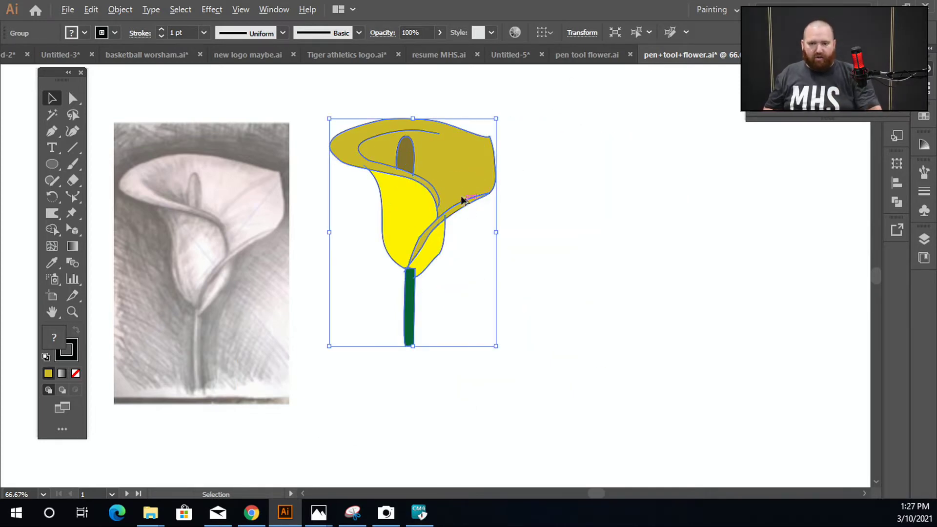
Duplicate the lily, paste a third copy, and line all three up in a row.
{"action": "left_click_drag", "start_coordinate": [436, 165], "coordinate": [563, 174]}
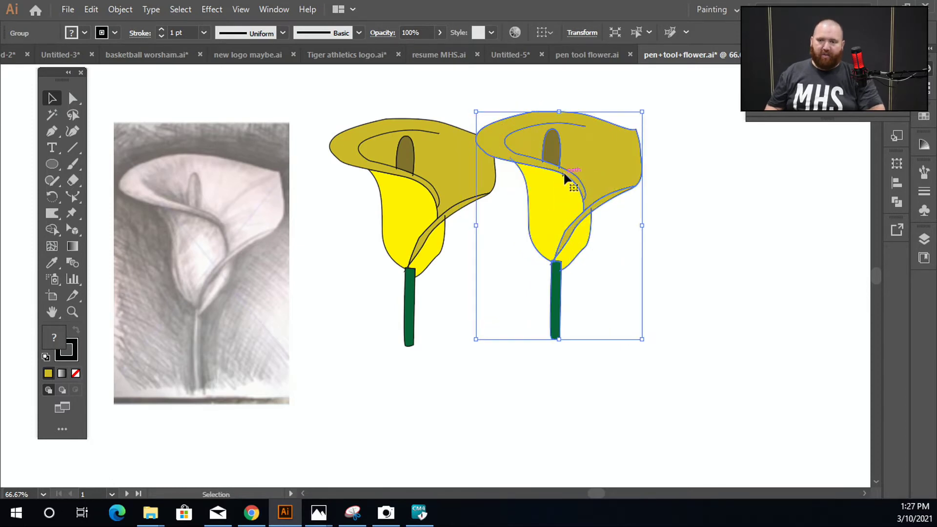
{"action": "key", "text": "a"}
{"action": "key", "text": "ctrl+v"}
{"action": "key", "text": "v"}
{"action": "left_click_drag", "start_coordinate": [441, 218], "coordinate": [651, 264]}
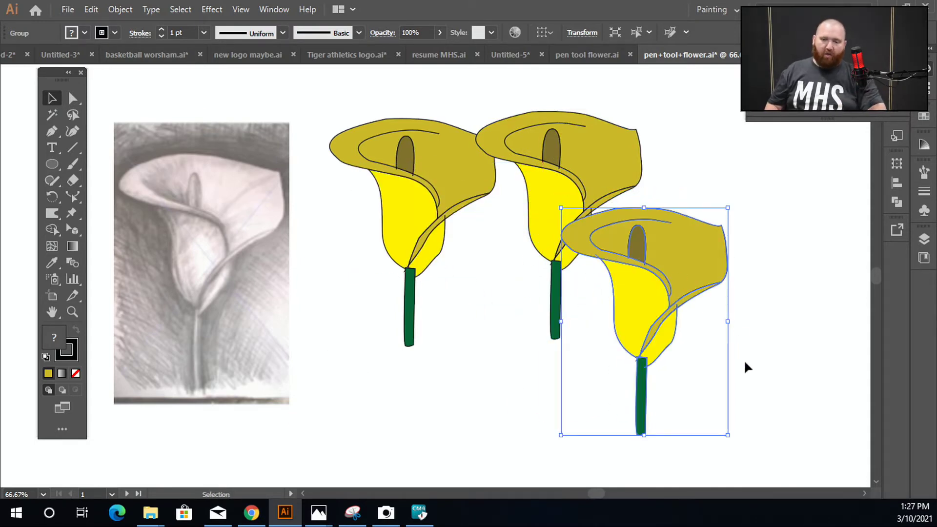
{"action": "left_click_drag", "start_coordinate": [632, 306], "coordinate": [653, 239]}
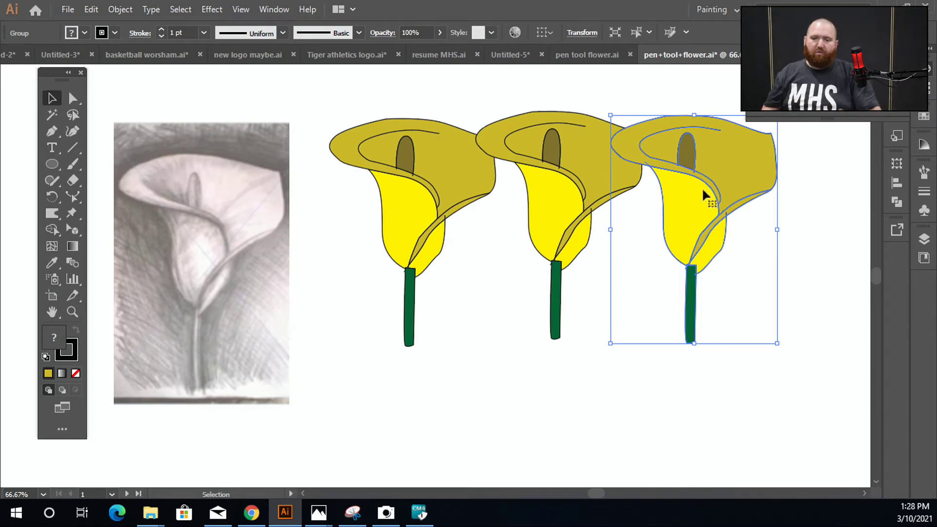
{"action": "left_click_drag", "start_coordinate": [739, 227], "coordinate": [648, 261]}
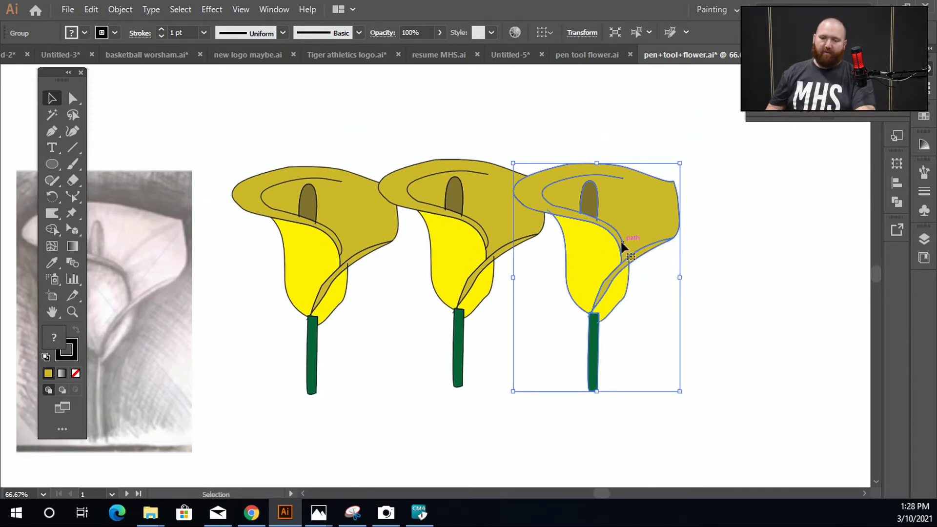
Reflect the third lily vertically and move it further to the right.
{"action": "right_click", "coordinate": [617, 211]}
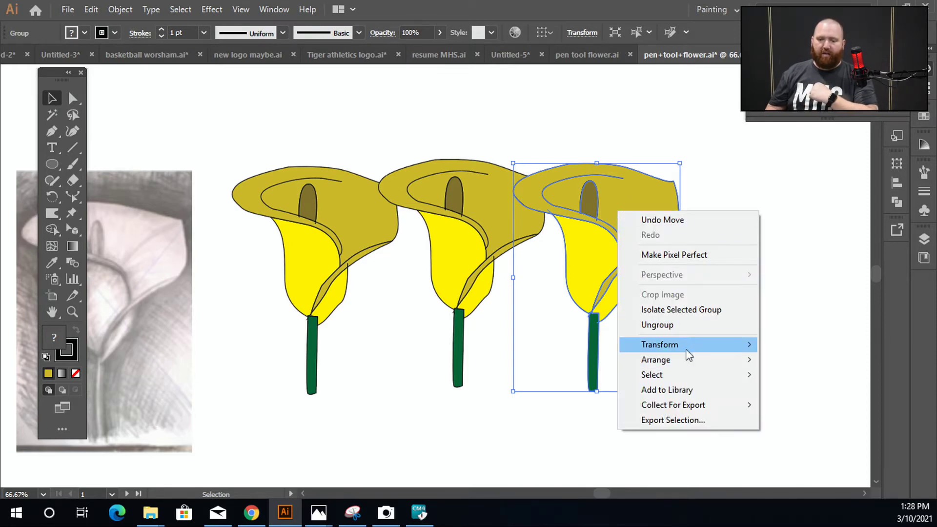
{"action": "mouse_move", "coordinate": [687, 351]}
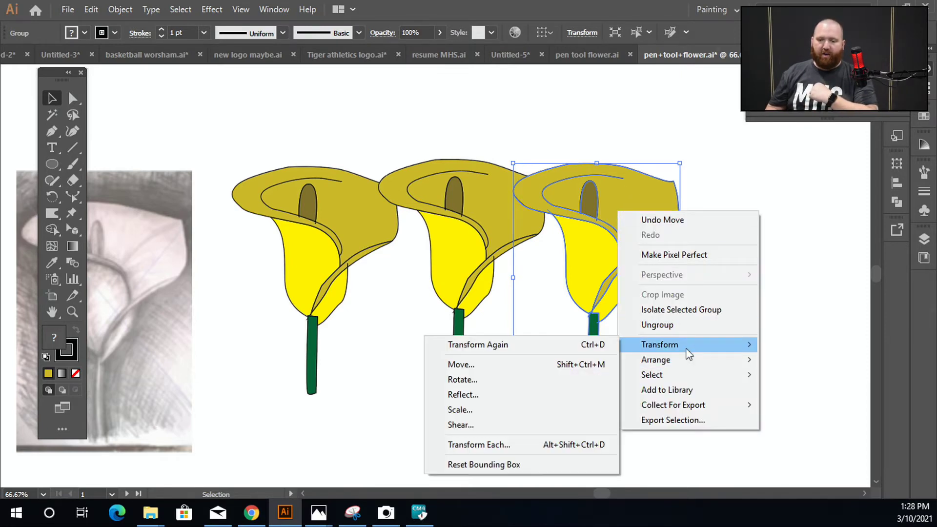
{"action": "left_click", "coordinate": [578, 394]}
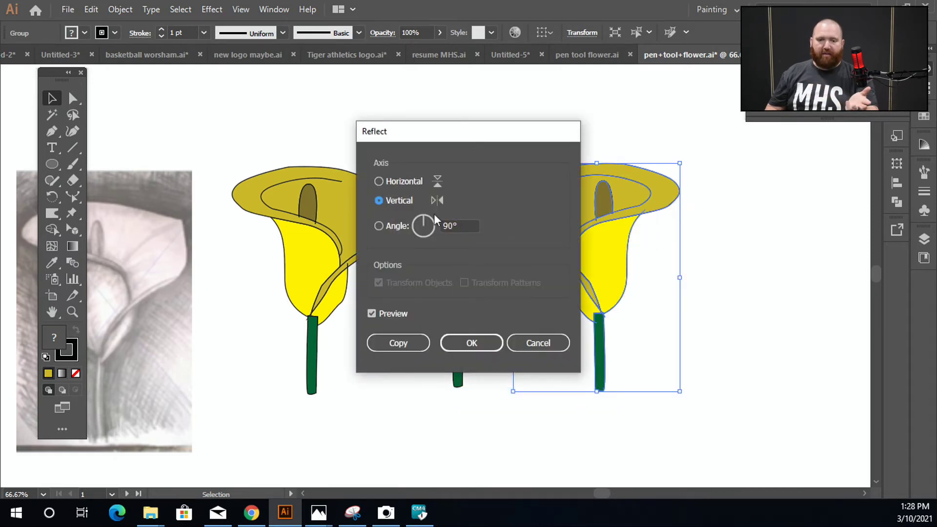
{"action": "left_click", "coordinate": [468, 336]}
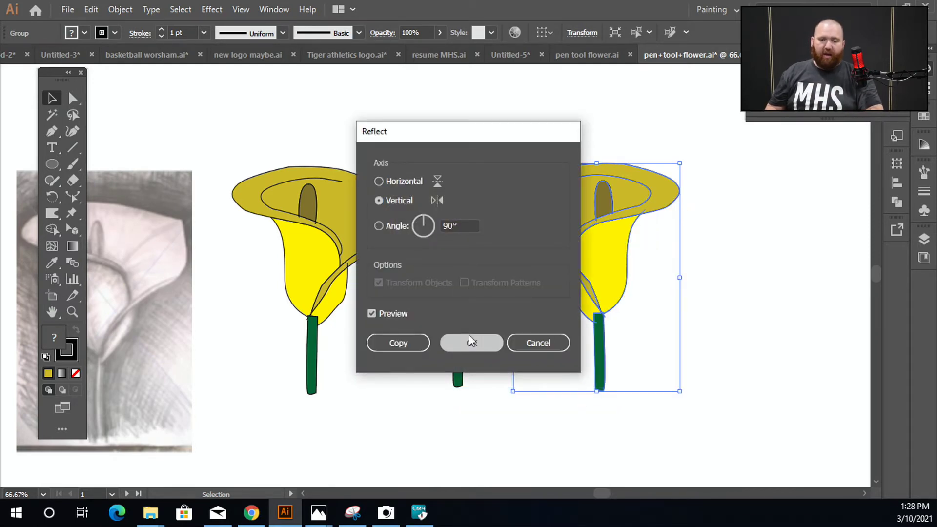
{"action": "left_click_drag", "start_coordinate": [622, 332], "coordinate": [722, 332]}
{"action": "left_click", "coordinate": [566, 370]}
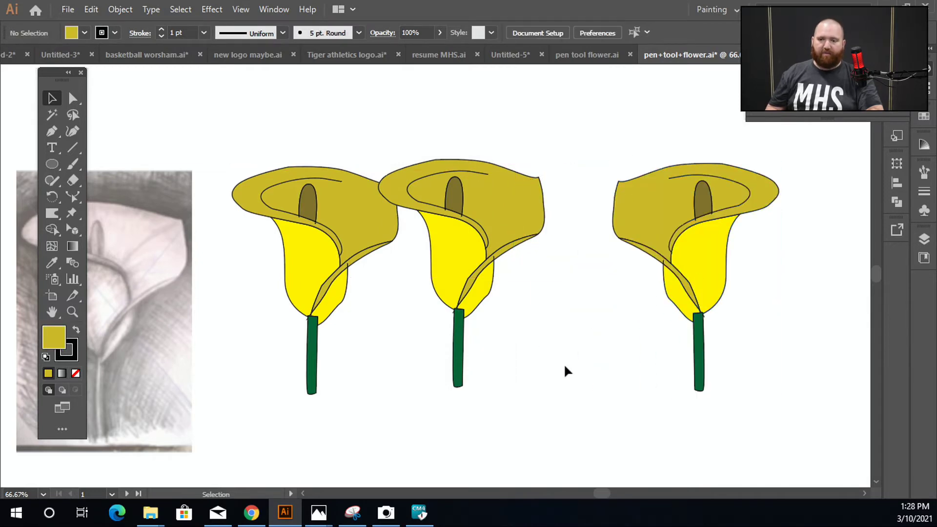
Reflect the middle lily via Object > Transform > Reflect and nudge it up and right.
{"action": "left_click", "coordinate": [483, 257]}
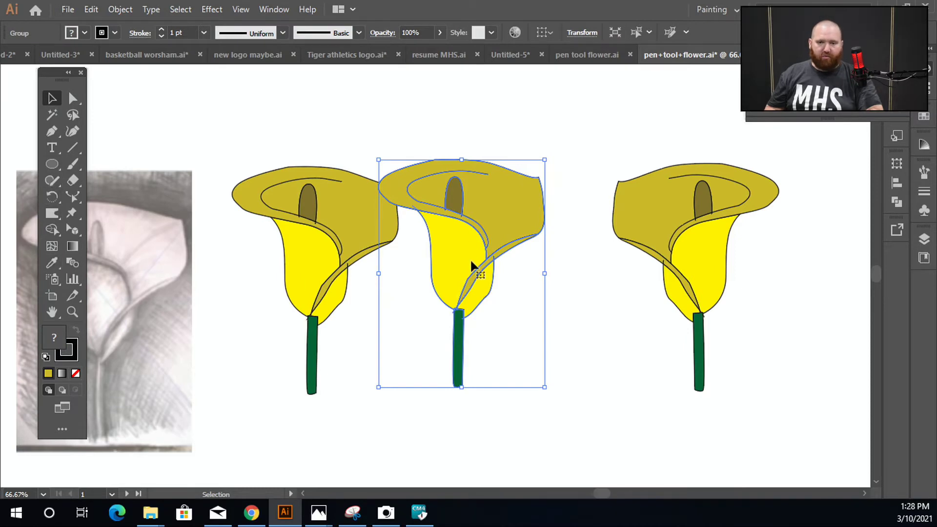
{"action": "left_click", "coordinate": [120, 9]}
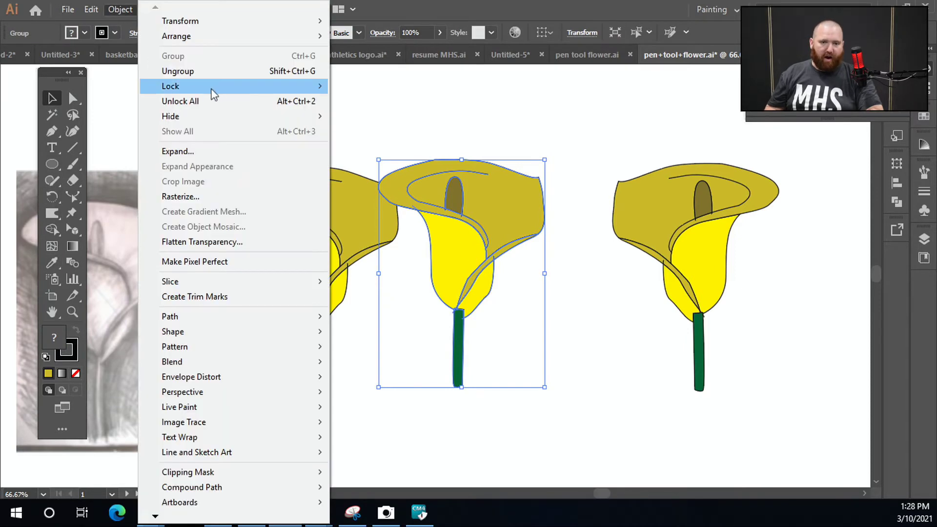
{"action": "mouse_move", "coordinate": [272, 29]}
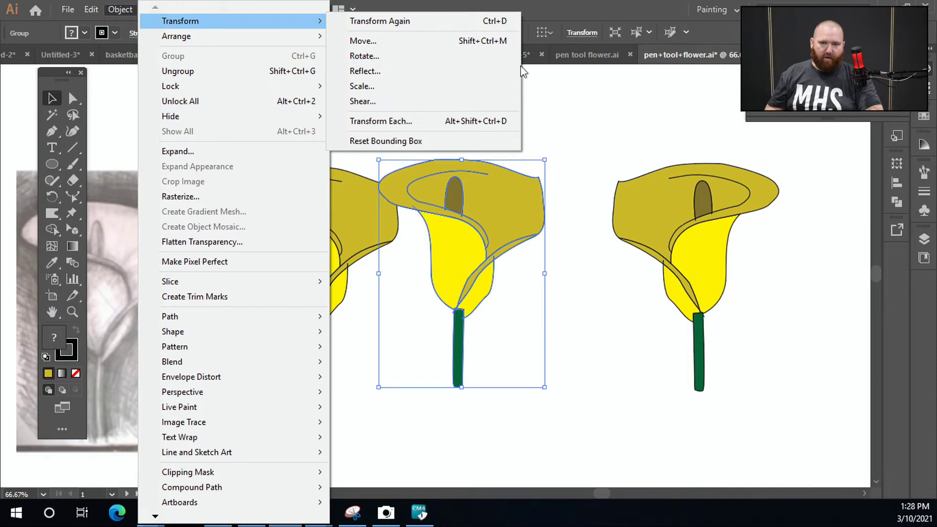
{"action": "left_click", "coordinate": [478, 70]}
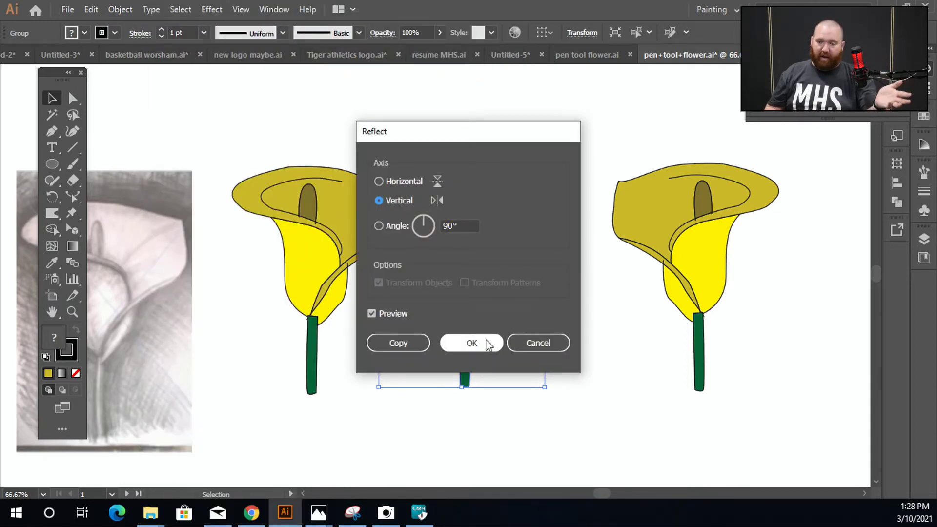
{"action": "left_click", "coordinate": [472, 343]}
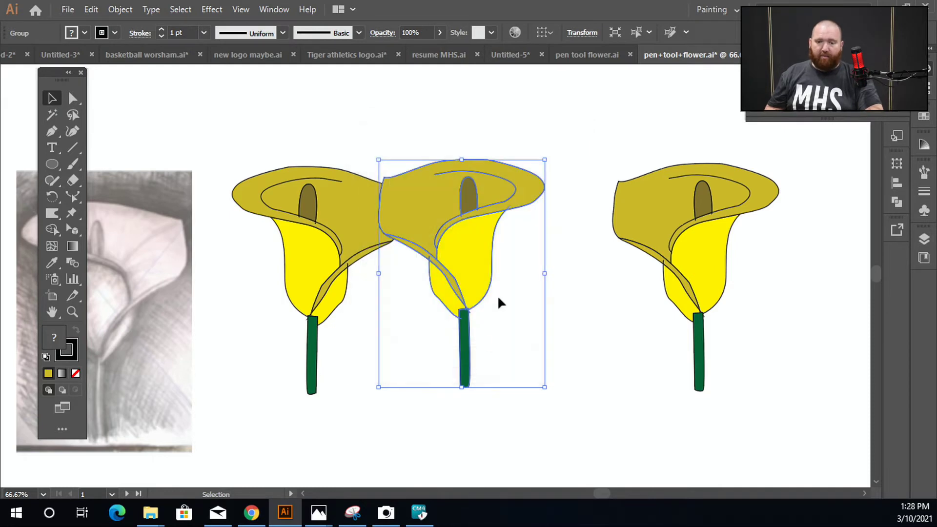
{"action": "left_click", "coordinate": [425, 293]}
{"action": "left_click_drag", "start_coordinate": [430, 292], "coordinate": [503, 278]}
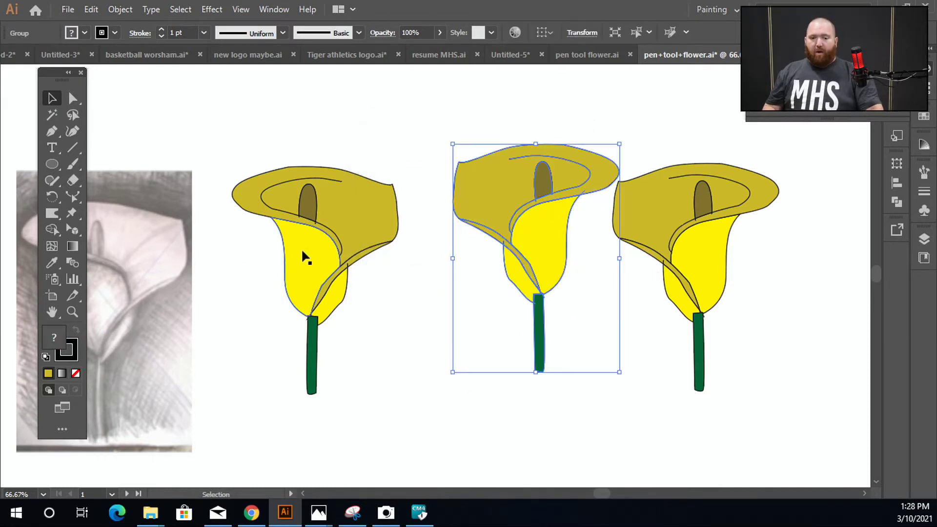
Copy the middle flower up and right, then drag the lower flowers left so they overlap.
{"action": "left_click_drag", "start_coordinate": [310, 247], "coordinate": [336, 172]}
{"action": "scroll", "coordinate": [277, 217], "scroll_direction": "down", "scroll_amount": 1}
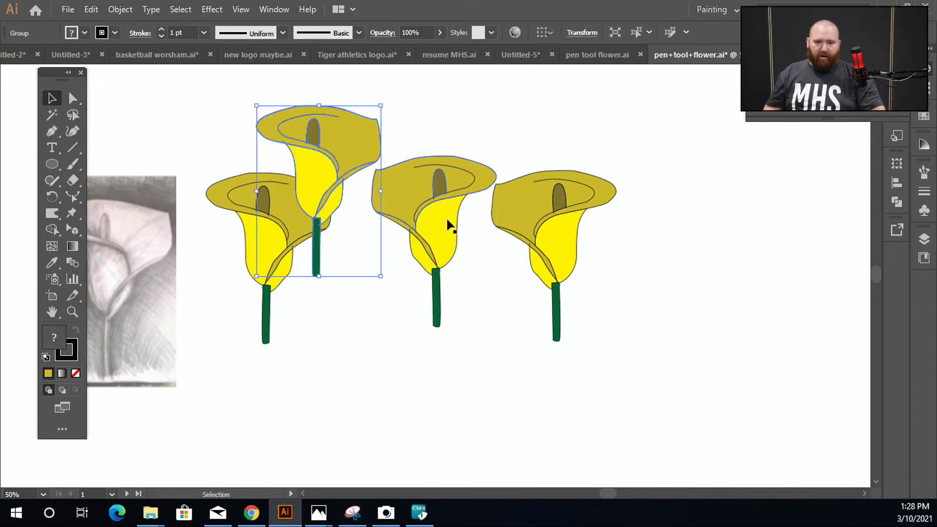
{"action": "left_click_drag", "start_coordinate": [447, 198], "coordinate": [514, 137]}
{"action": "left_click", "coordinate": [478, 335]}
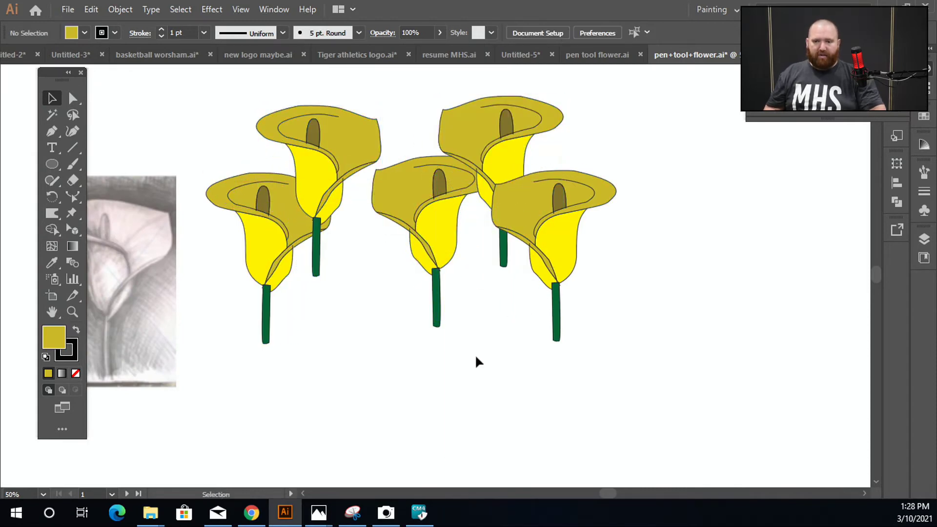
{"action": "left_click_drag", "start_coordinate": [437, 237], "coordinate": [418, 267]}
{"action": "left_click_drag", "start_coordinate": [562, 255], "coordinate": [367, 282]}
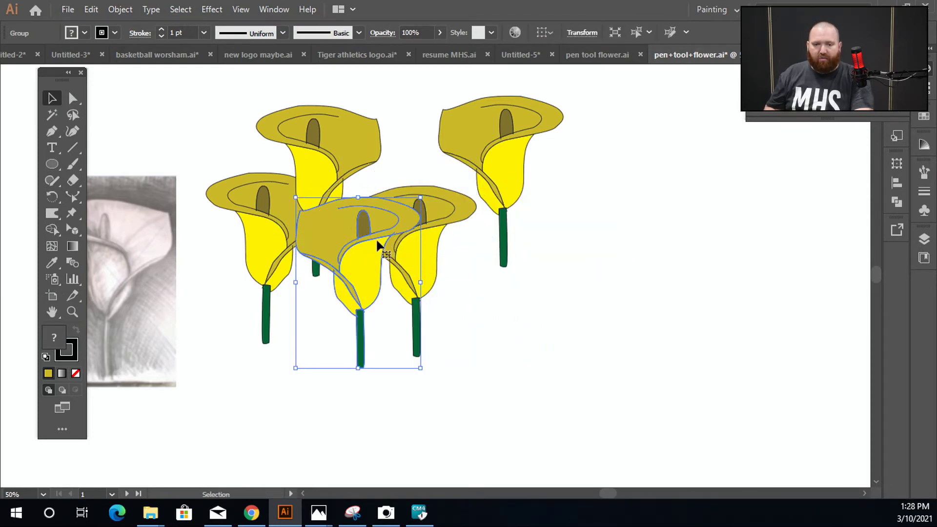
{"action": "left_click", "coordinate": [514, 137]}
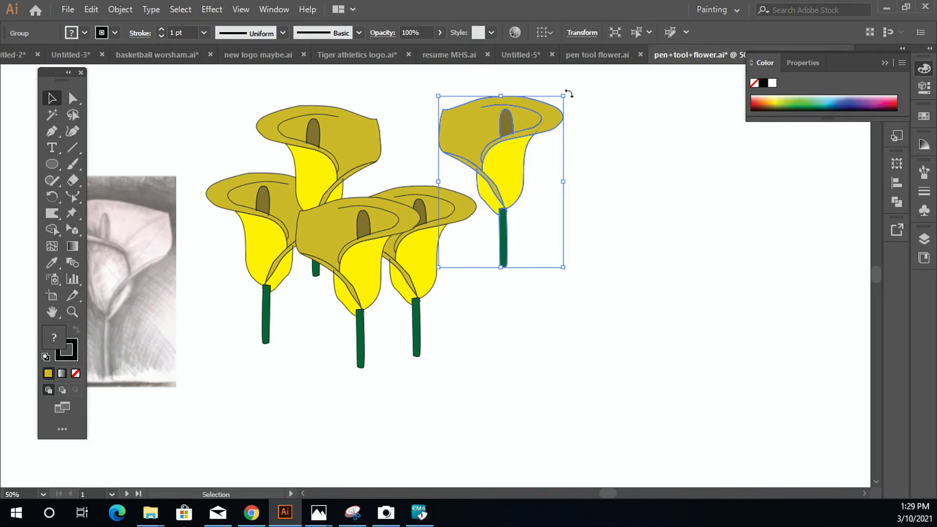
Rotate the top-right flower clockwise and the top-middle one counter-clockwise, lowering it over the others.
{"action": "left_click_drag", "start_coordinate": [568, 93], "coordinate": [604, 164]}
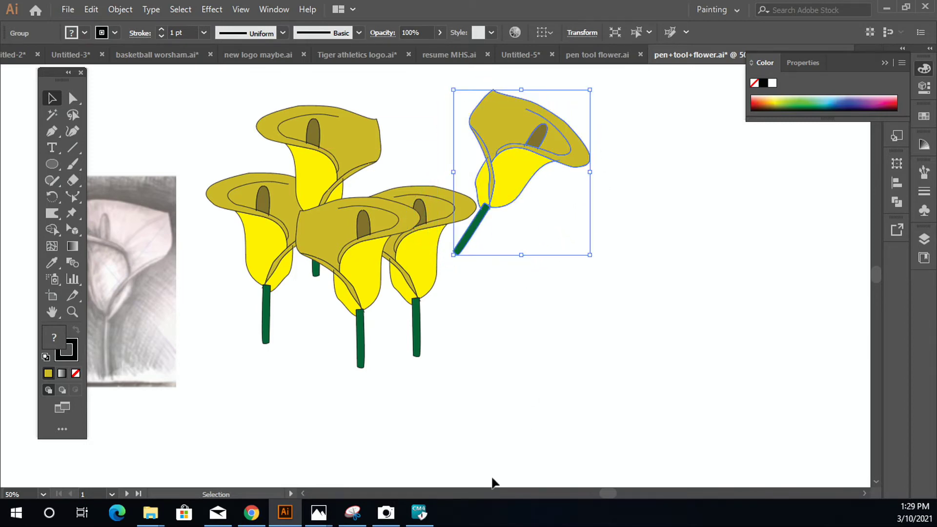
{"action": "left_click", "coordinate": [328, 157]}
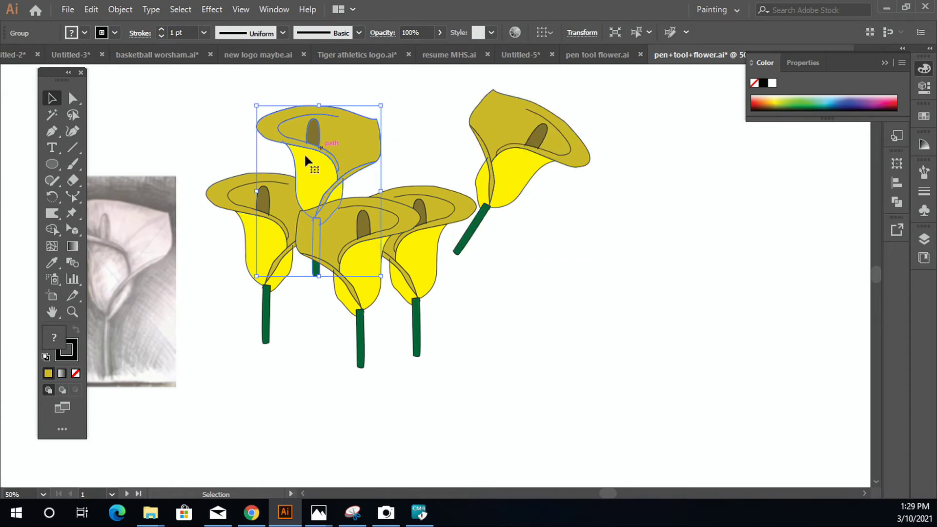
{"action": "left_click", "coordinate": [51, 200]}
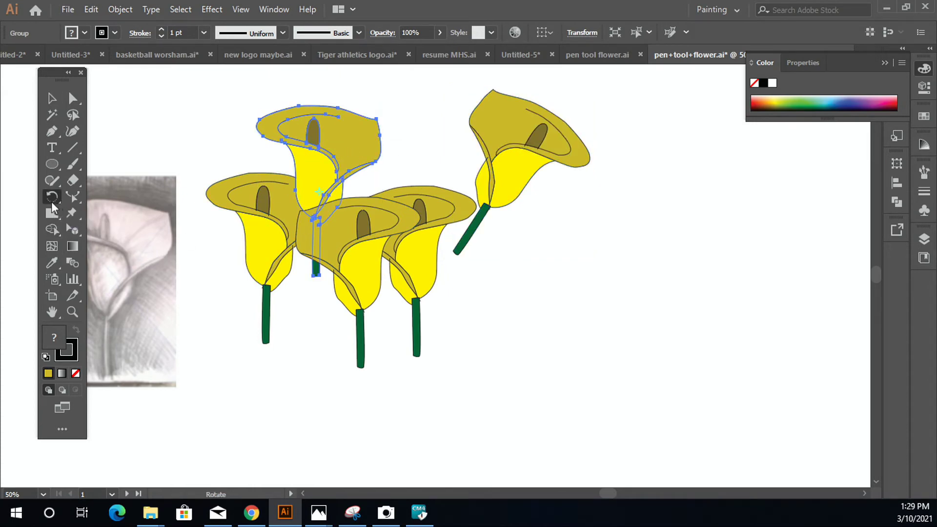
{"action": "left_click_drag", "start_coordinate": [305, 133], "coordinate": [253, 150]}
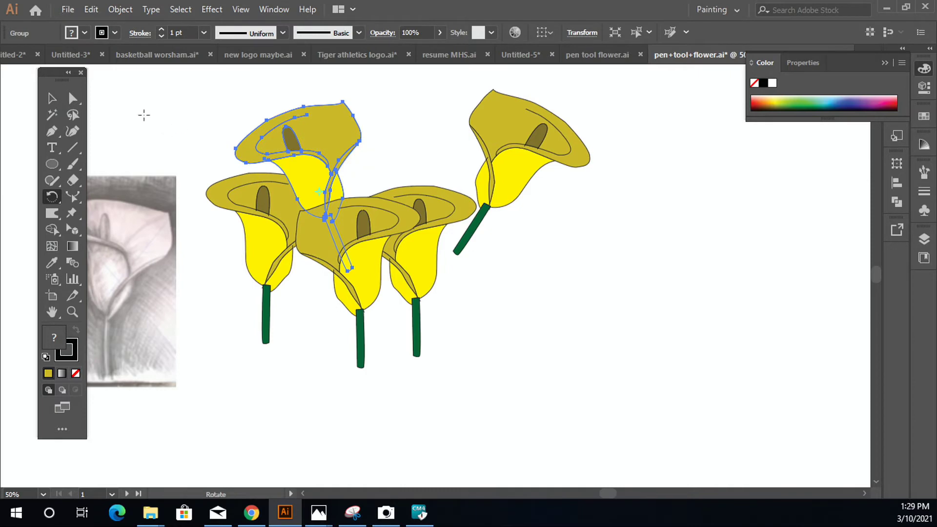
{"action": "left_click", "coordinate": [52, 99]}
{"action": "left_click_drag", "start_coordinate": [296, 129], "coordinate": [306, 211]}
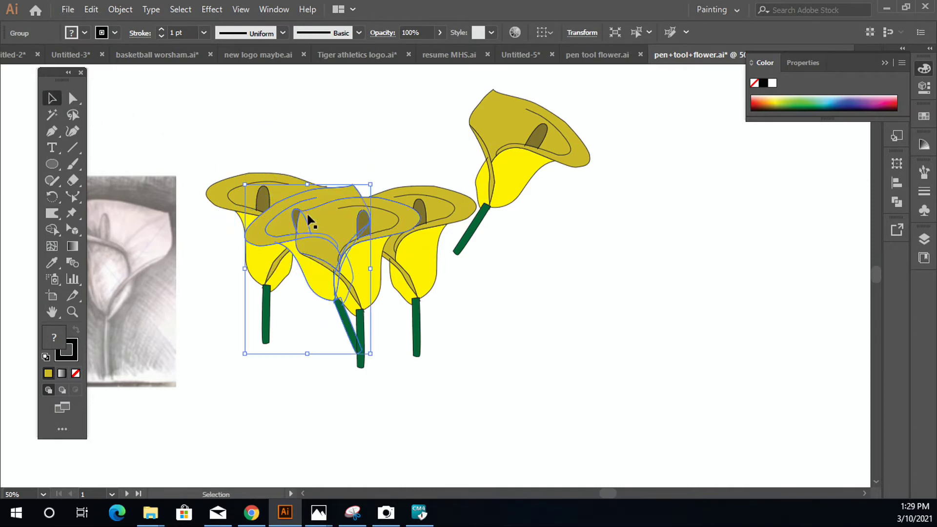
Rotate the remaining flowers and push them together, tilting the last one about 24 degrees.
{"action": "left_click_drag", "start_coordinate": [377, 268], "coordinate": [412, 259]}
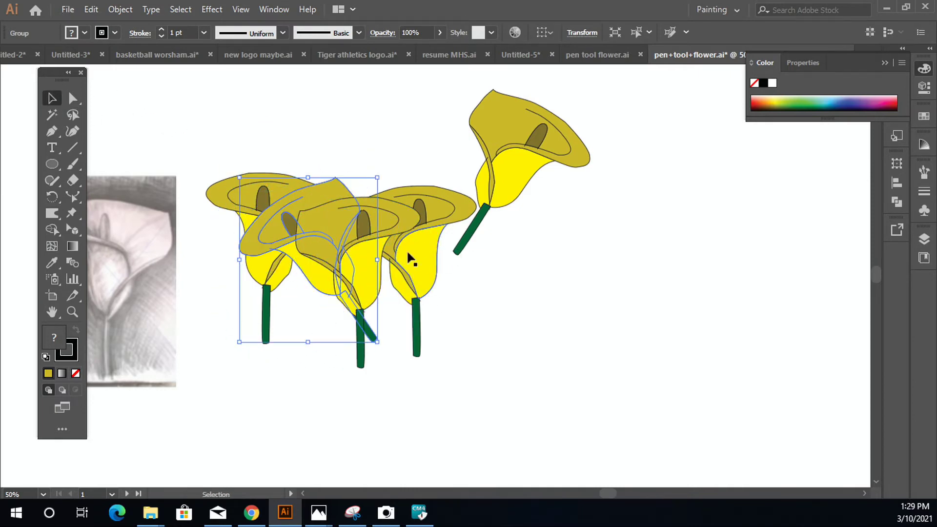
{"action": "left_click_drag", "start_coordinate": [385, 229], "coordinate": [459, 273]}
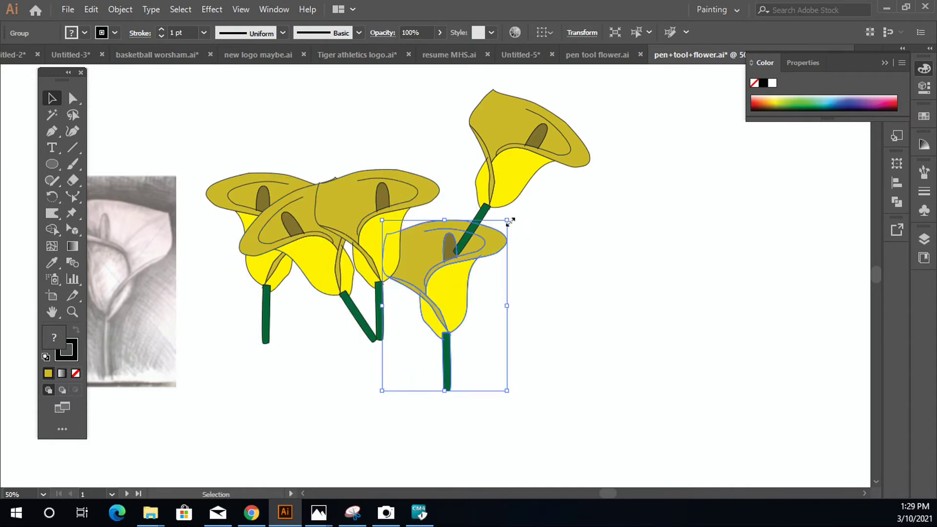
{"action": "left_click_drag", "start_coordinate": [515, 216], "coordinate": [551, 281]}
{"action": "left_click_drag", "start_coordinate": [473, 304], "coordinate": [459, 283]}
{"action": "left_click_drag", "start_coordinate": [494, 188], "coordinate": [411, 286]}
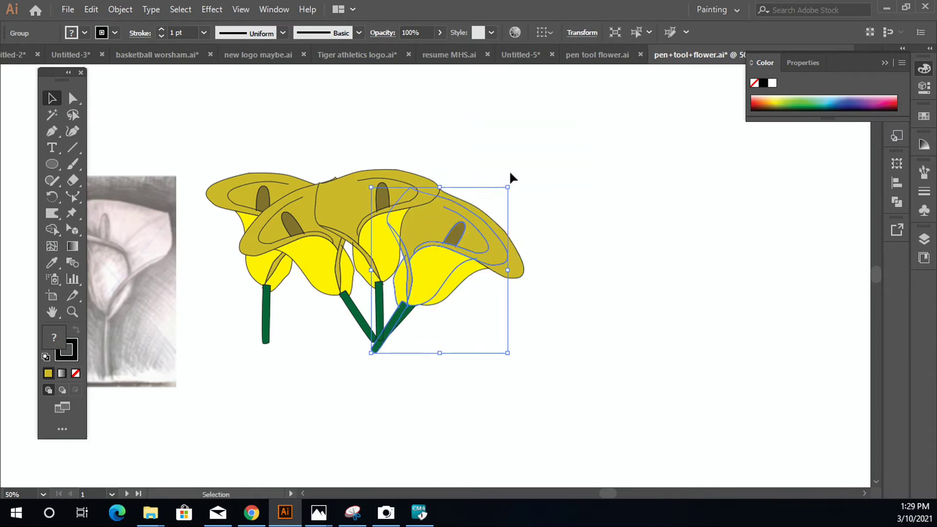
{"action": "left_click_drag", "start_coordinate": [512, 184], "coordinate": [481, 163]}
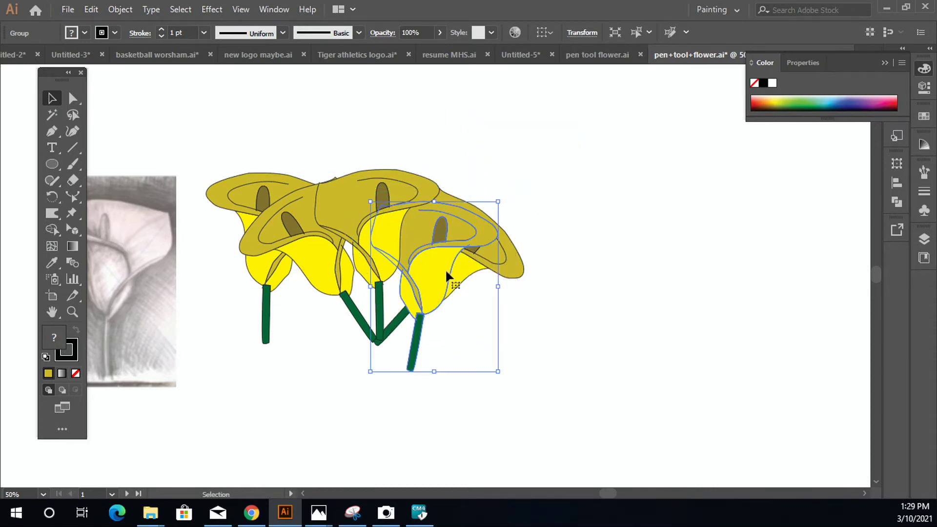
Bring the rotated flower to the front, shift it right and rotate it clockwise.
{"action": "left_click_drag", "start_coordinate": [446, 272], "coordinate": [418, 248]}
{"action": "right_click", "coordinate": [404, 244]}
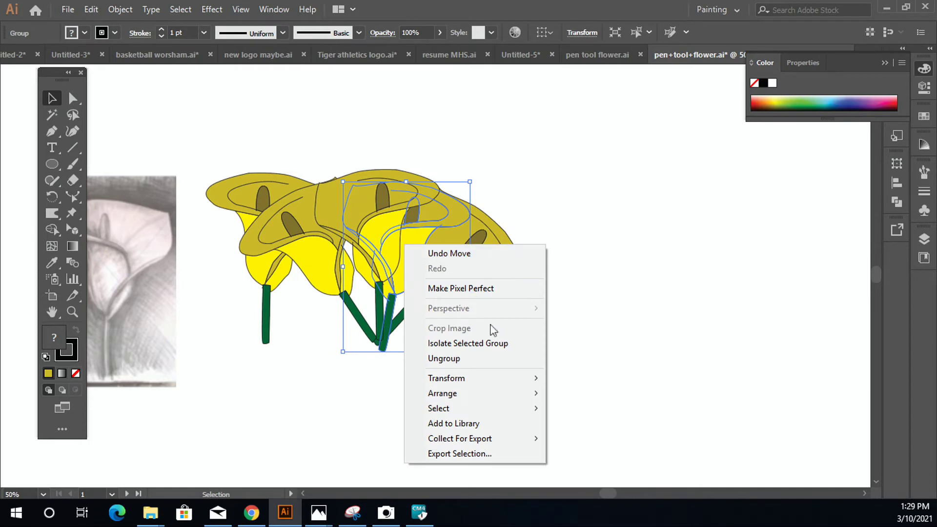
{"action": "mouse_move", "coordinate": [506, 403]}
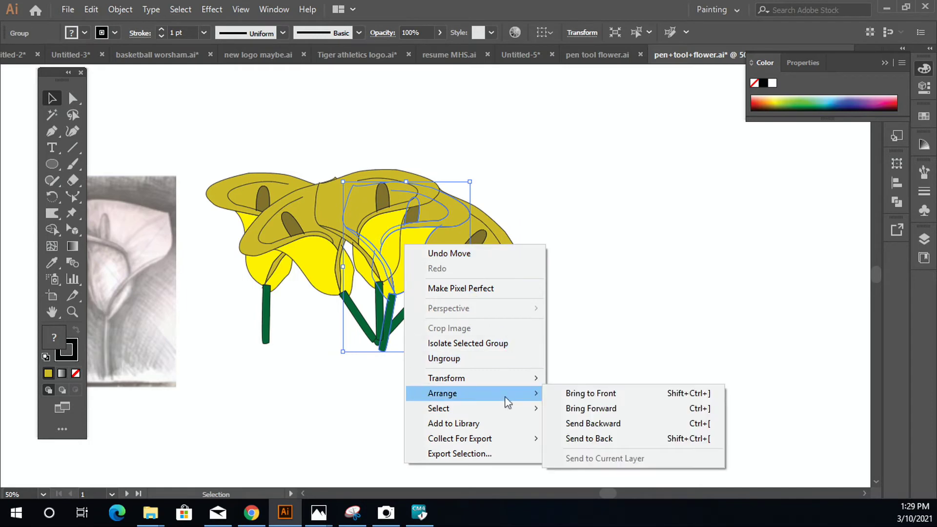
{"action": "left_click", "coordinate": [636, 393]}
{"action": "left_click_drag", "start_coordinate": [417, 234], "coordinate": [441, 238]}
{"action": "left_click_drag", "start_coordinate": [502, 195], "coordinate": [494, 227]}
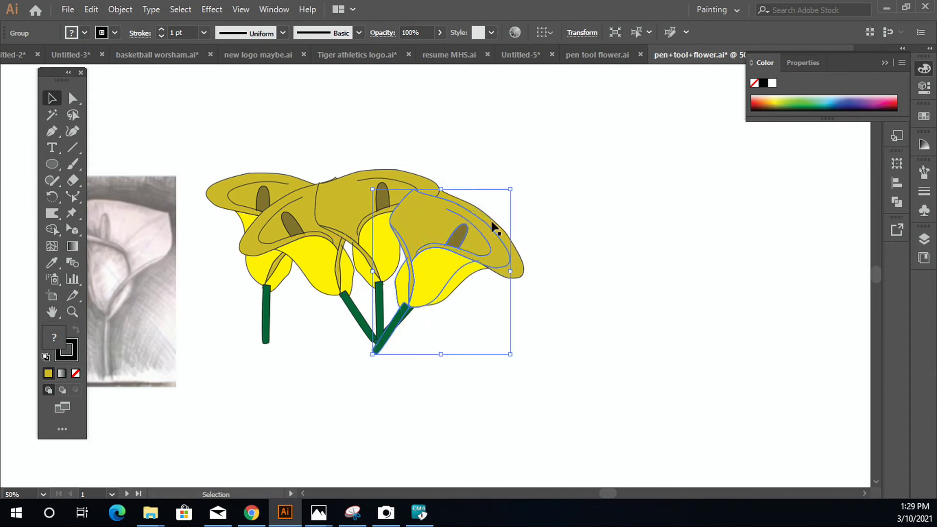
Tilt the left flower into the bouquet and delete the spare flower.
{"action": "left_click", "coordinate": [254, 193]}
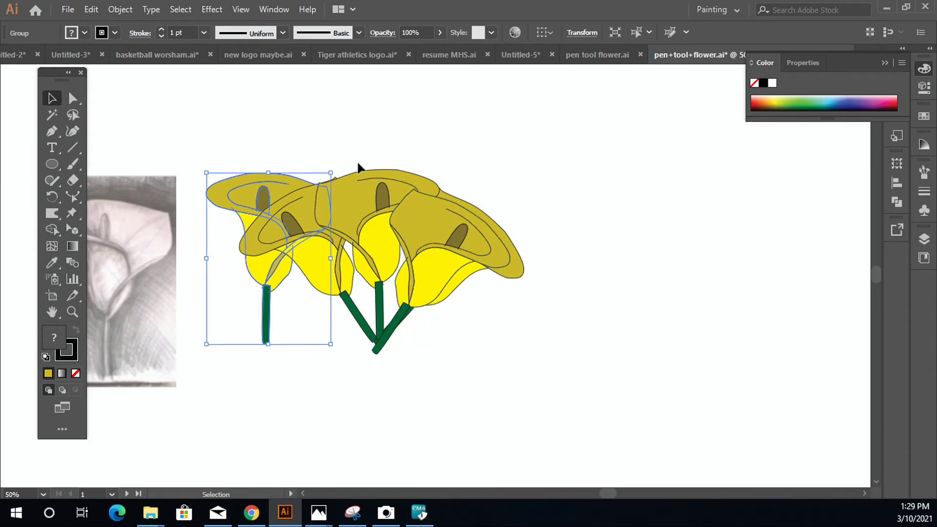
{"action": "left_click_drag", "start_coordinate": [337, 166], "coordinate": [289, 239]}
{"action": "left_click", "coordinate": [439, 352]}
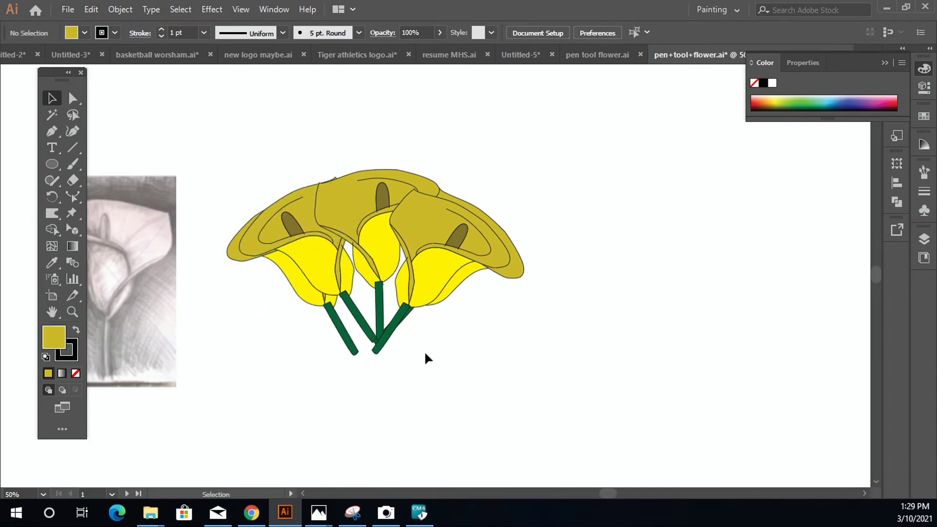
{"action": "left_click_drag", "start_coordinate": [305, 312], "coordinate": [233, 157]}
{"action": "key", "text": "Delete"}
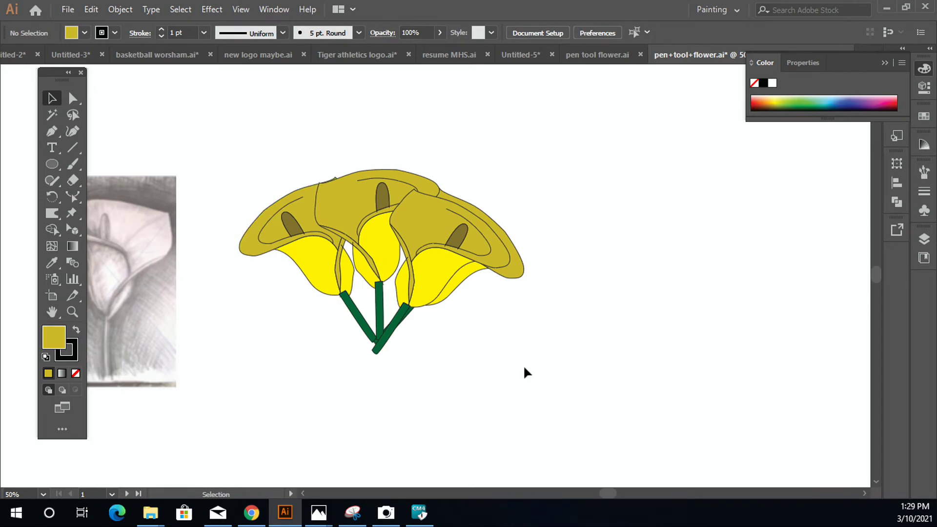
{"action": "scroll", "coordinate": [503, 375], "scroll_direction": "down", "scroll_amount": 1}
{"action": "scroll", "coordinate": [470, 238], "scroll_direction": "down", "scroll_amount": 4}
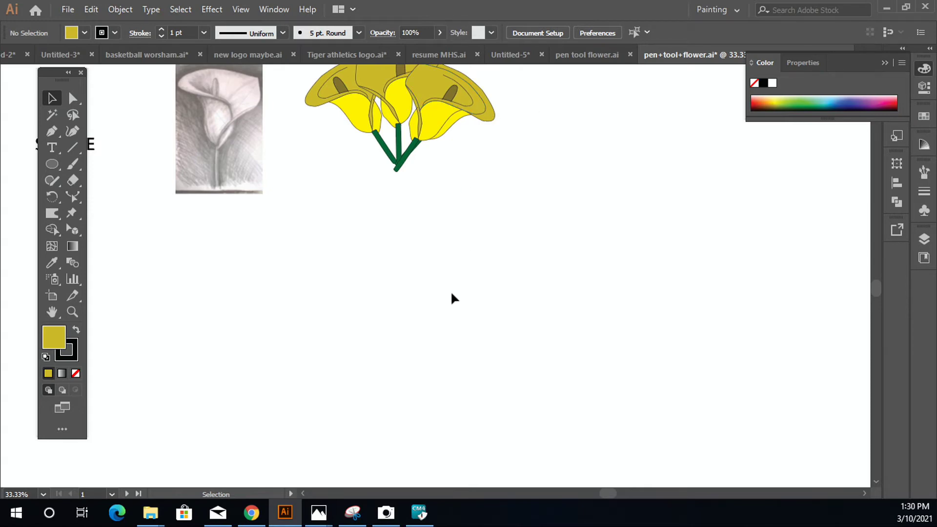
{"action": "scroll", "coordinate": [391, 195], "scroll_direction": "up", "scroll_amount": 3}
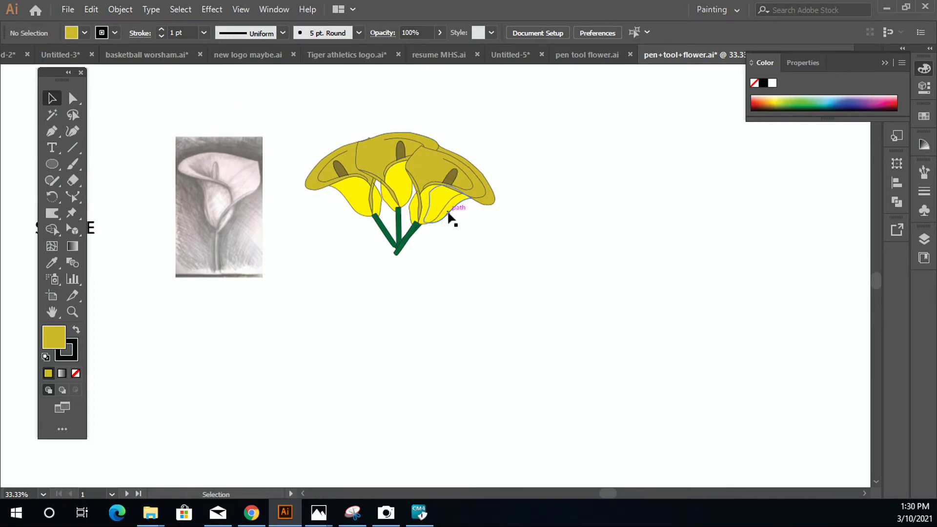
{"action": "scroll", "coordinate": [424, 200], "scroll_direction": "up", "scroll_amount": 1}
{"action": "left_click_drag", "start_coordinate": [397, 192], "coordinate": [406, 254]}
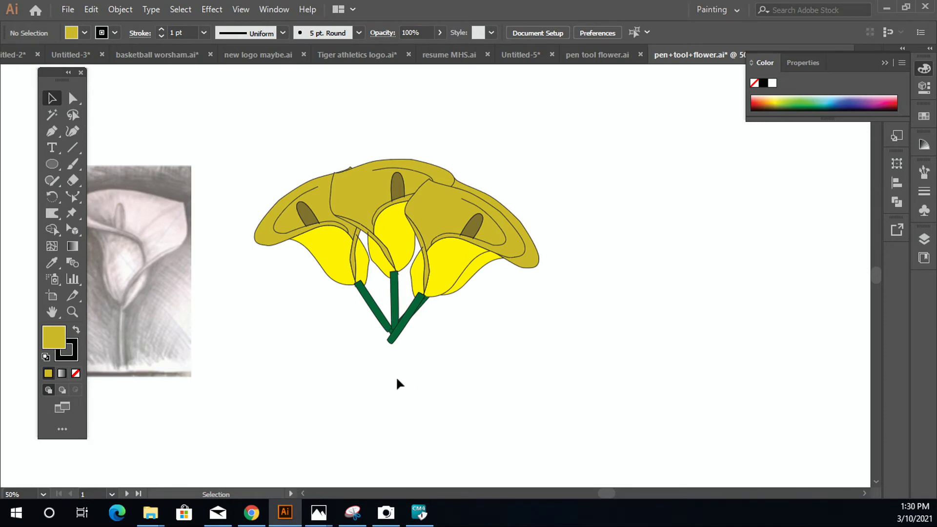
{"action": "left_click_drag", "start_coordinate": [398, 376], "coordinate": [410, 297]}
Draw a Pen-tool arc below the stems, set its fill to None, and nudge it left.
{"action": "left_click", "coordinate": [52, 131]}
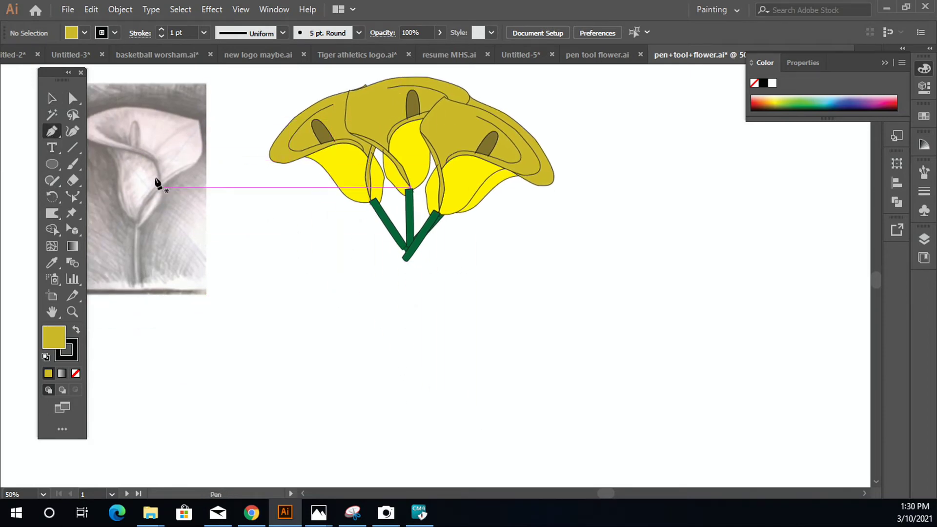
{"action": "left_click_drag", "start_coordinate": [329, 266], "coordinate": [328, 271]}
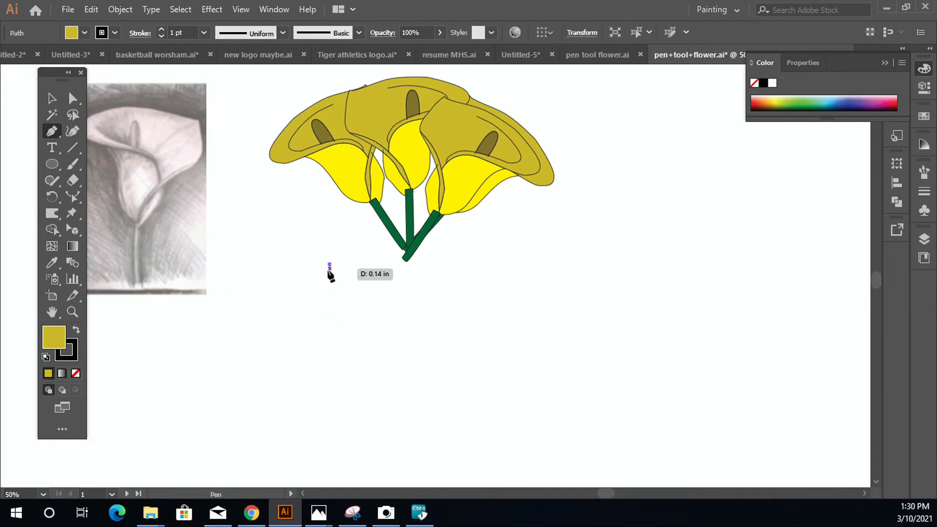
{"action": "left_click_drag", "start_coordinate": [347, 401], "coordinate": [377, 277]}
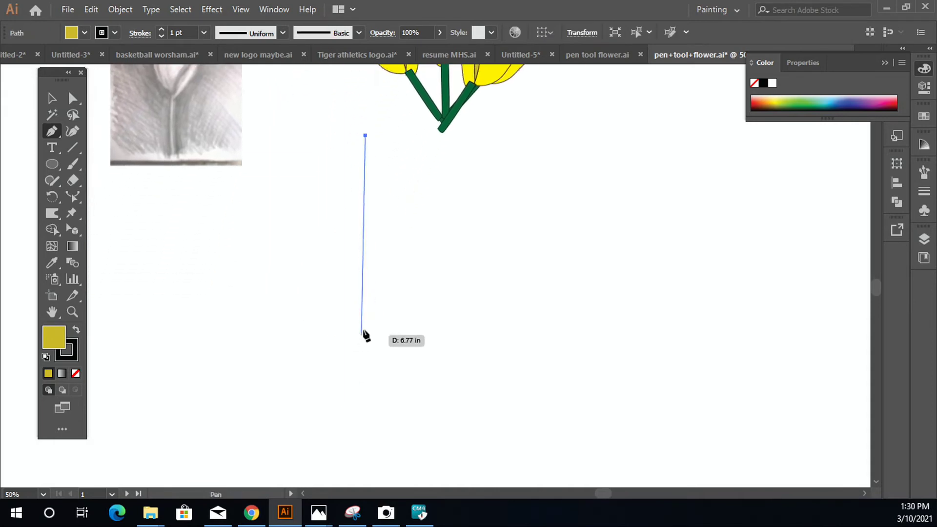
{"action": "left_click_drag", "start_coordinate": [366, 323], "coordinate": [274, 430]}
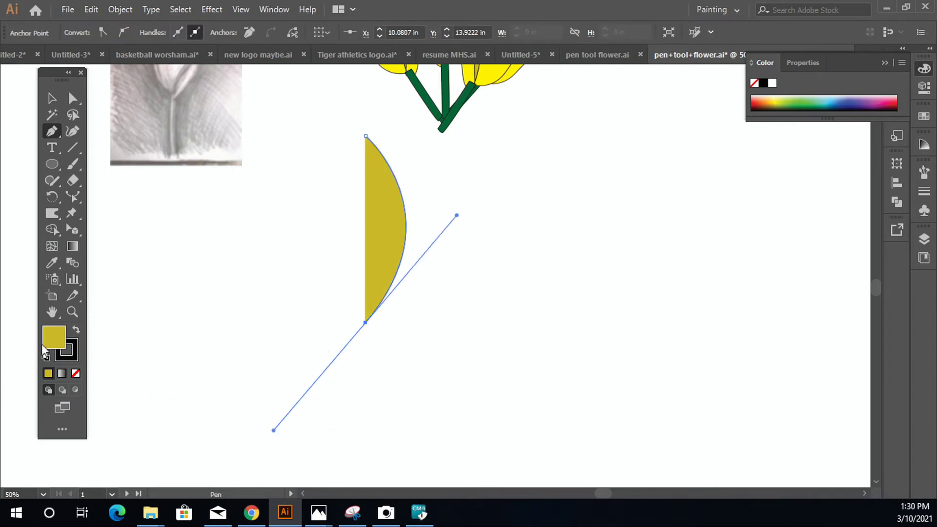
{"action": "left_click", "coordinate": [76, 374]}
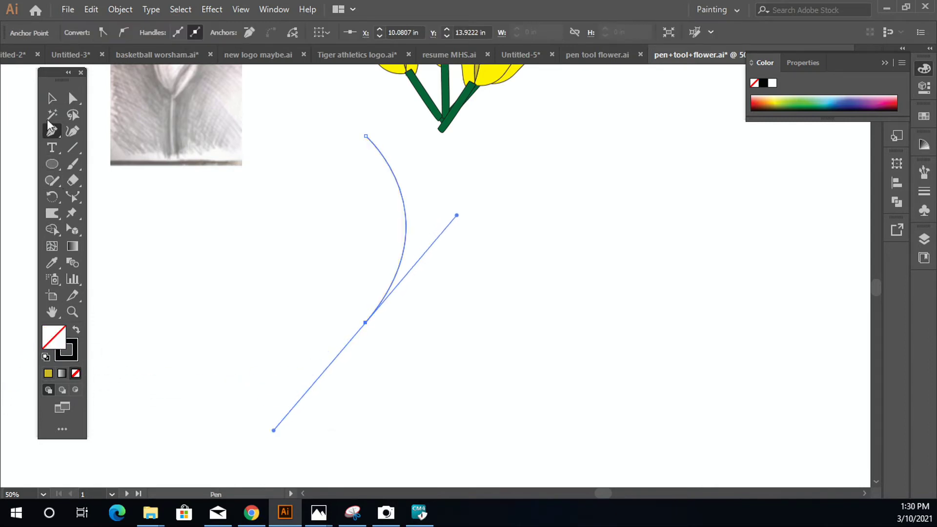
{"action": "left_click", "coordinate": [51, 99]}
{"action": "left_click", "coordinate": [215, 278]}
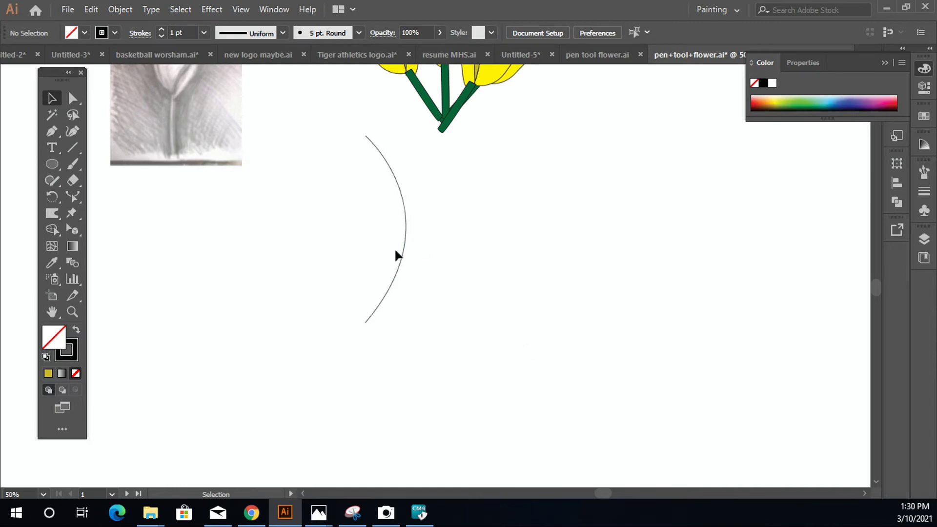
{"action": "left_click_drag", "start_coordinate": [404, 251], "coordinate": [391, 251]}
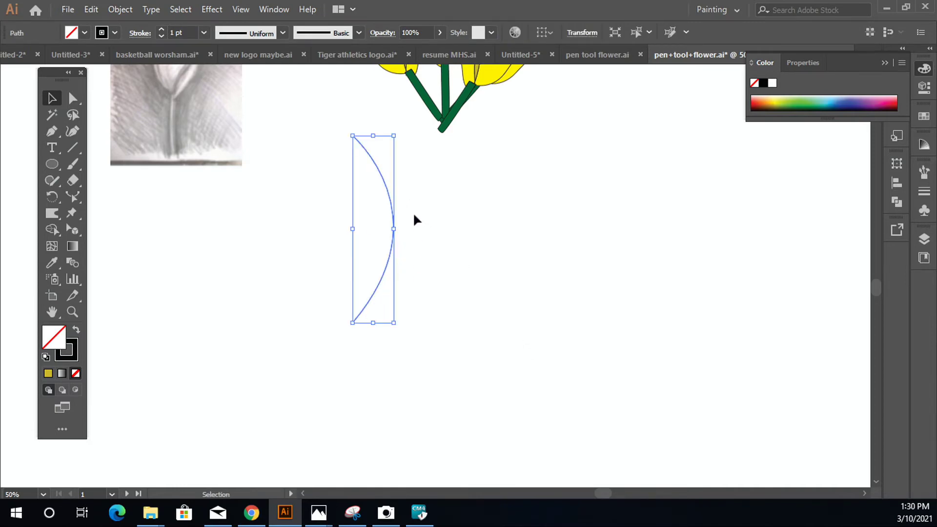
Alt-drag a copy of the arc to the right, reflect it vertically, and shift it into place.
{"action": "left_click_drag", "start_coordinate": [387, 188], "coordinate": [486, 188], "text": "alt"}
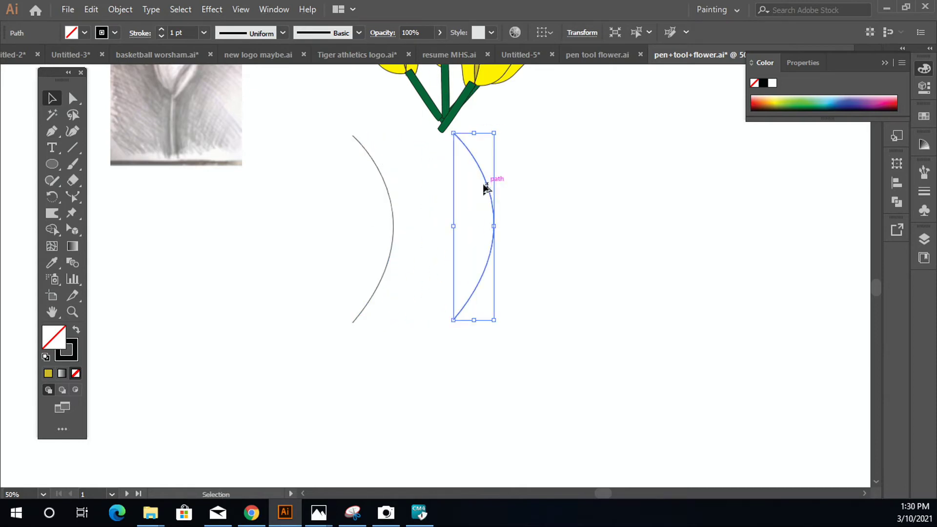
{"action": "right_click", "coordinate": [483, 174]}
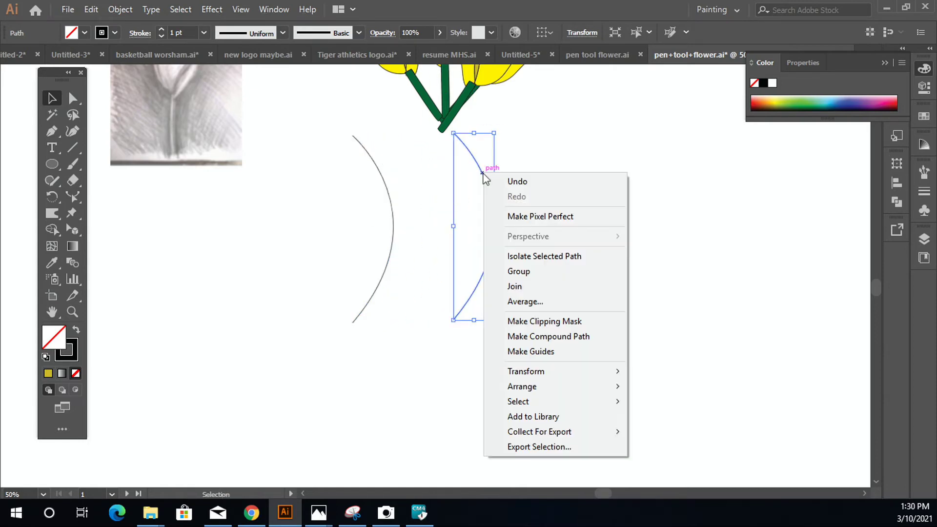
{"action": "mouse_move", "coordinate": [599, 371]}
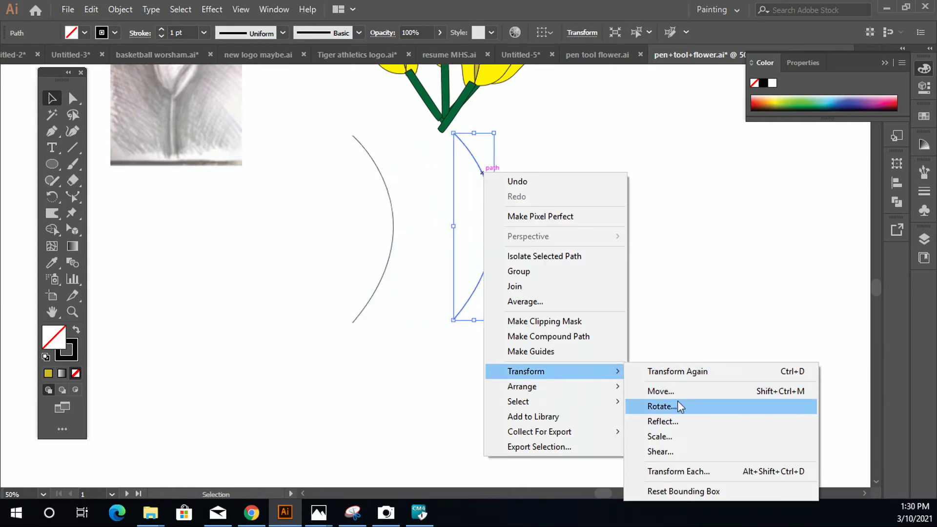
{"action": "left_click", "coordinate": [677, 429]}
{"action": "left_click", "coordinate": [459, 345]}
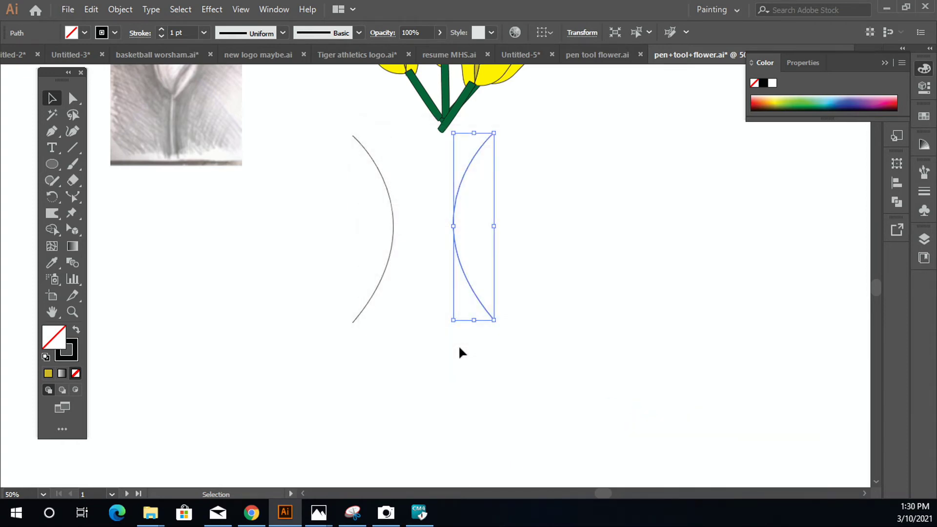
{"action": "left_click", "coordinate": [479, 294]}
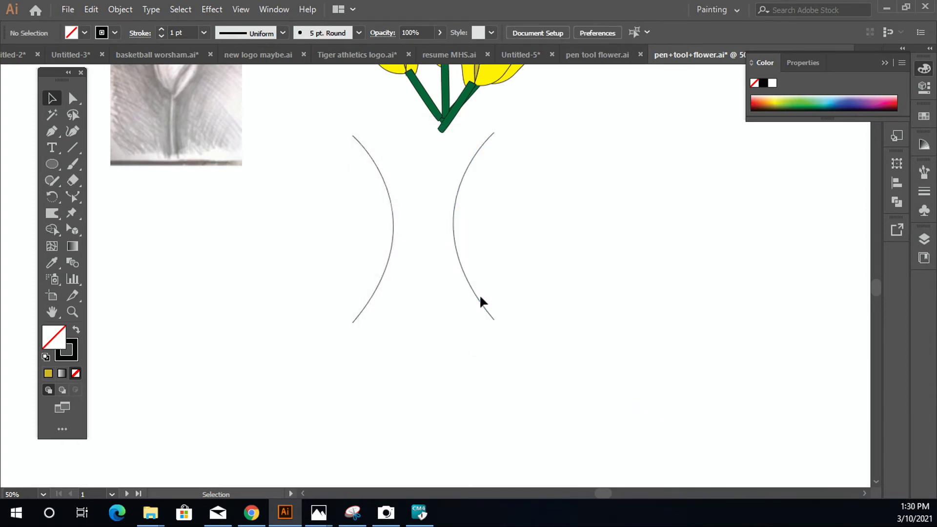
{"action": "left_click_drag", "start_coordinate": [479, 295], "coordinate": [500, 296]}
{"action": "left_click", "coordinate": [471, 385]}
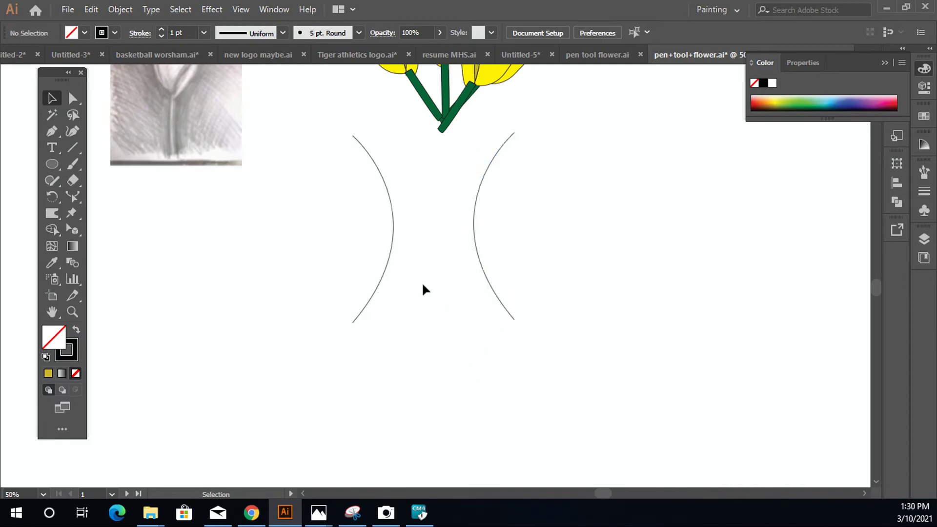
{"action": "left_click_drag", "start_coordinate": [319, 242], "coordinate": [543, 325]}
{"action": "left_click", "coordinate": [438, 447]}
Draw a downward-sagging Pen curve from the left arc's bottom to the right arc's bottom.
{"action": "left_click", "coordinate": [52, 131]}
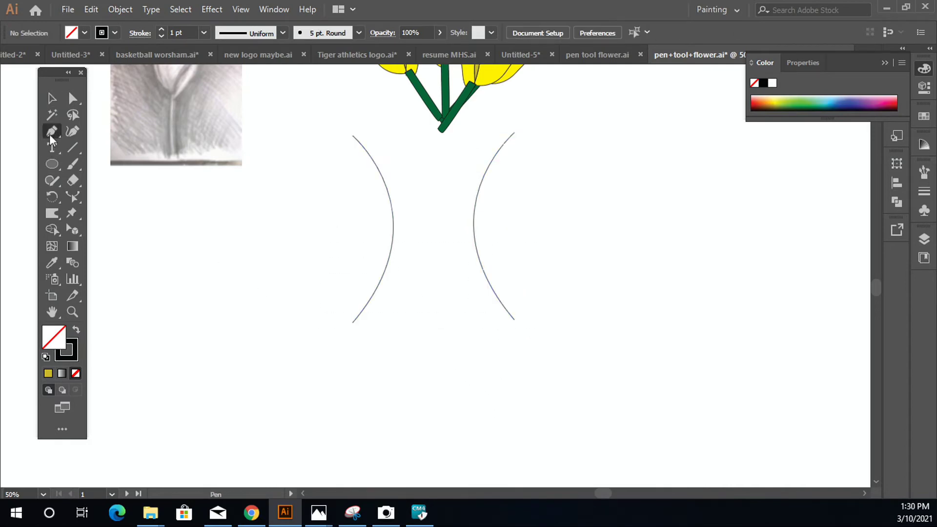
{"action": "left_click", "coordinate": [352, 308]}
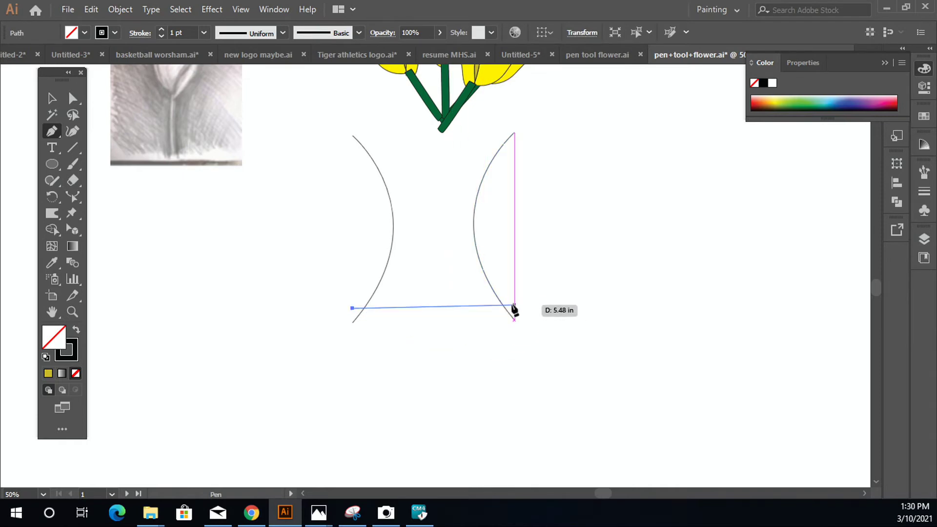
{"action": "left_click_drag", "start_coordinate": [514, 304], "coordinate": [603, 261]}
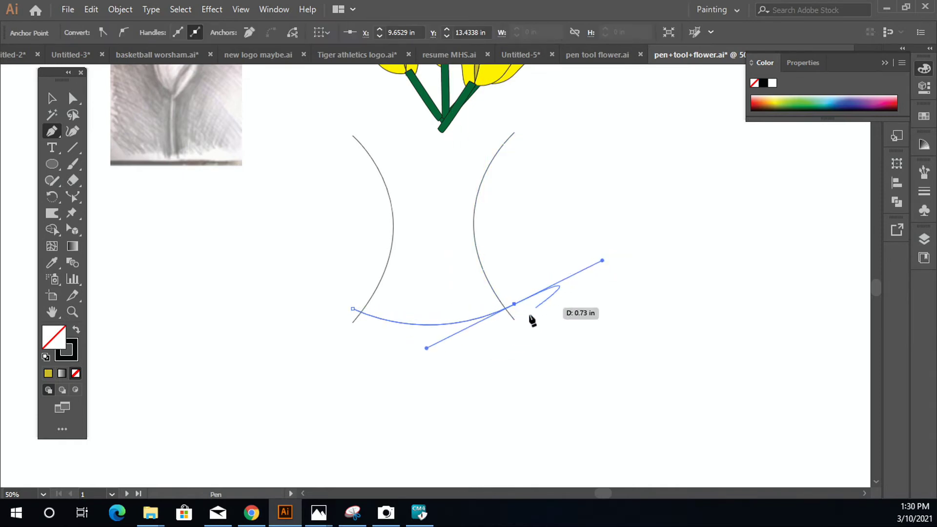
{"action": "left_click", "coordinate": [51, 98]}
{"action": "left_click", "coordinate": [247, 285]}
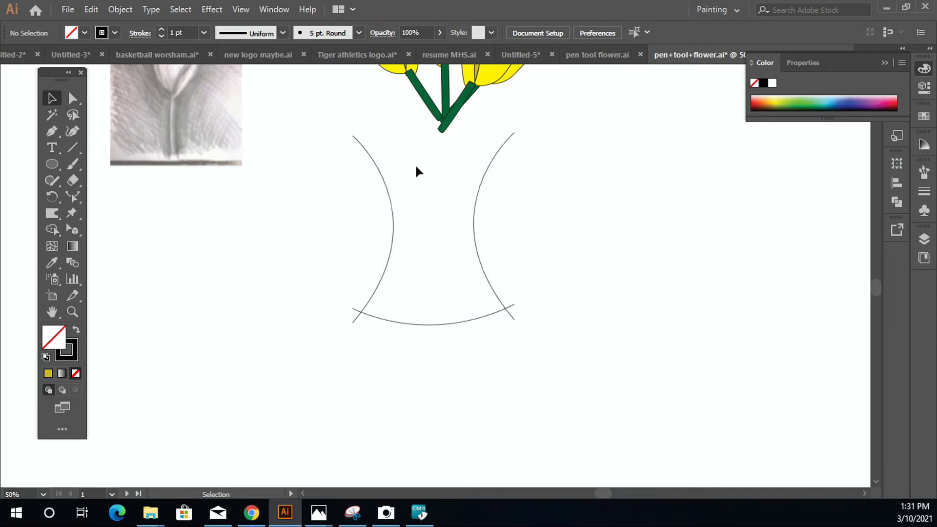
{"action": "left_click", "coordinate": [51, 164]}
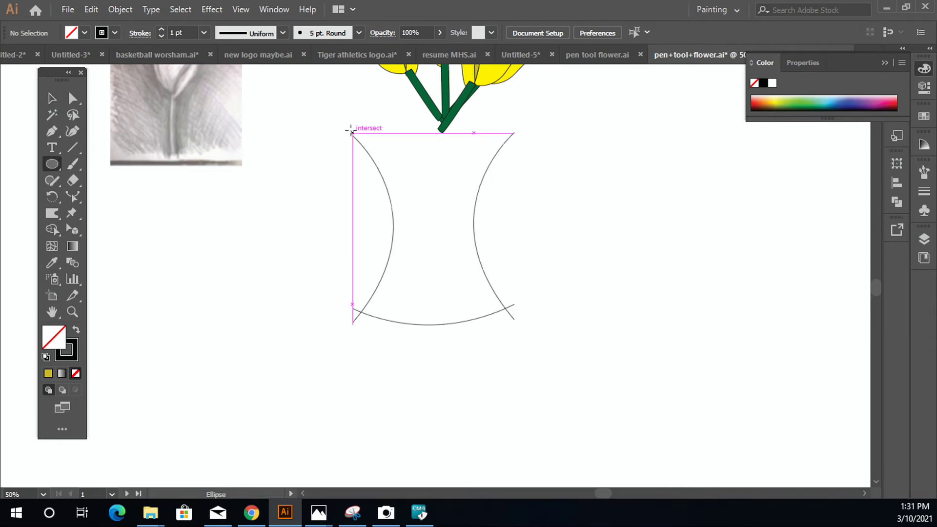
Draw a flat ellipse across the arc tops, then make it taller and narrower to fit the rim.
{"action": "left_click_drag", "start_coordinate": [344, 132], "coordinate": [514, 144]}
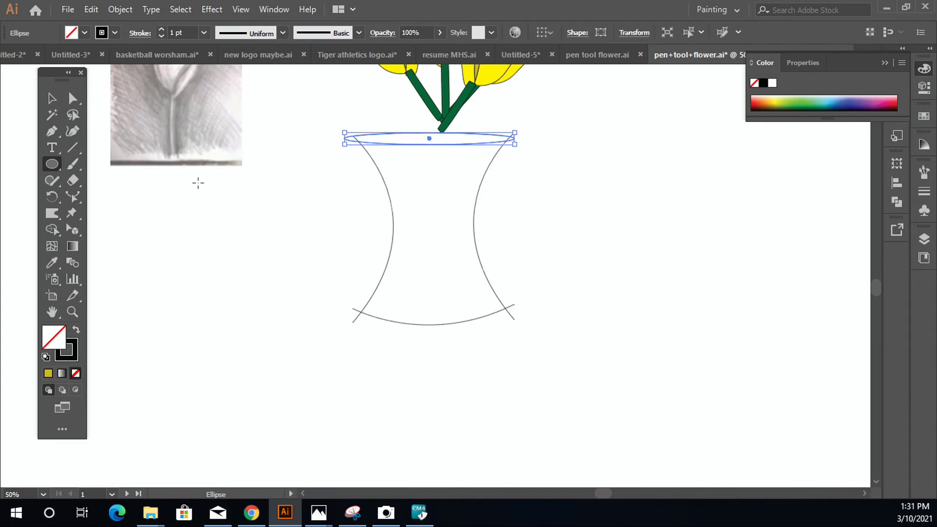
{"action": "key", "text": "ctrl+1"}
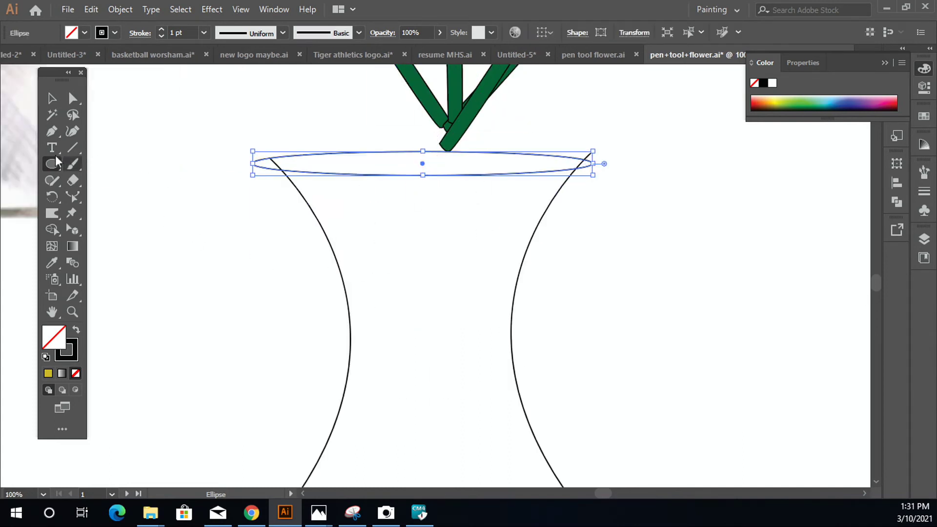
{"action": "left_click", "coordinate": [51, 98]}
{"action": "left_click_drag", "start_coordinate": [423, 175], "coordinate": [422, 187]}
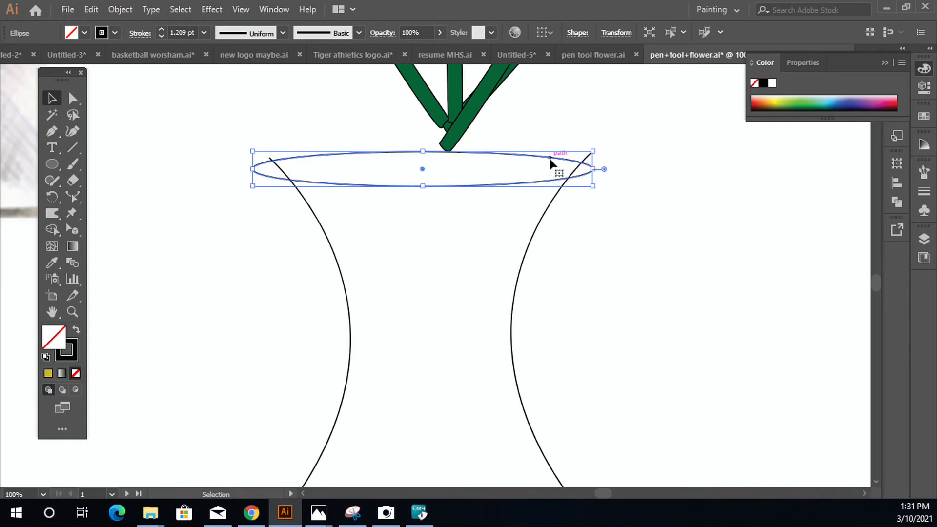
{"action": "left_click_drag", "start_coordinate": [593, 152], "coordinate": [585, 141]}
{"action": "mouse_move", "coordinate": [253, 164]}
{"action": "left_mouse_down"}
{"action": "mouse_move", "coordinate": [278, 161]}
{"action": "mouse_move", "coordinate": [269, 164]}
{"action": "left_mouse_up"}
{"action": "left_click", "coordinate": [279, 254]}
{"action": "scroll", "coordinate": [282, 280], "scroll_direction": "down", "scroll_amount": 1}
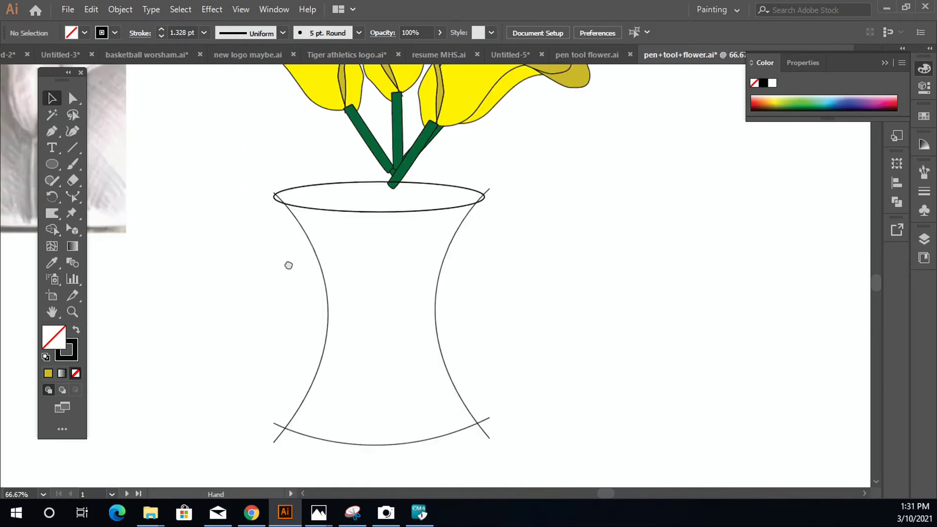
{"action": "scroll", "coordinate": [282, 244], "scroll_direction": "down", "scroll_amount": 2}
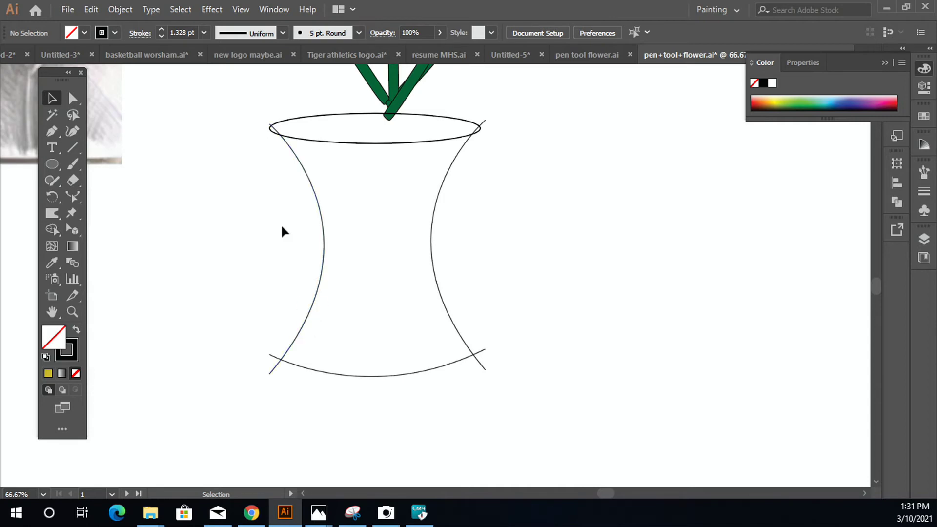
{"action": "left_click", "coordinate": [333, 143]}
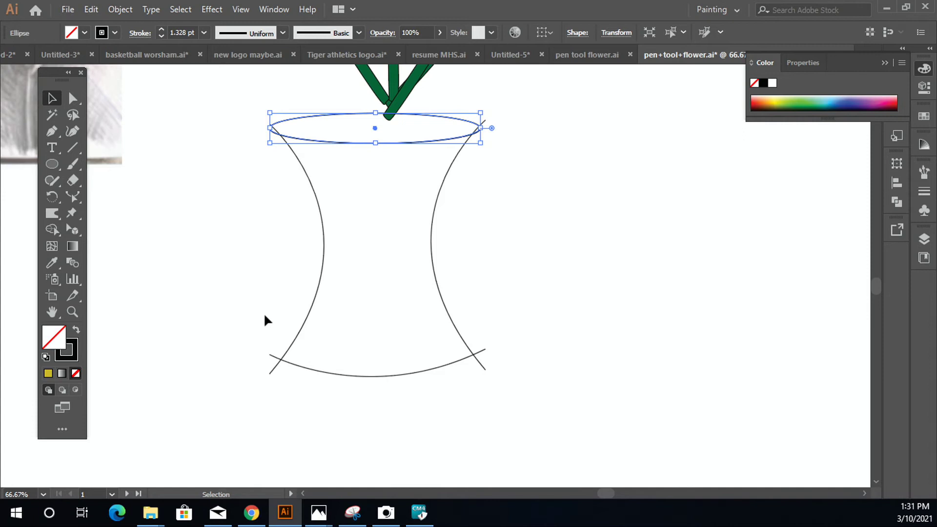
Use Shape Builder to fill the region bounded by the rim, side curves and base solid red.
{"action": "left_click", "coordinate": [310, 311], "text": "shift"}
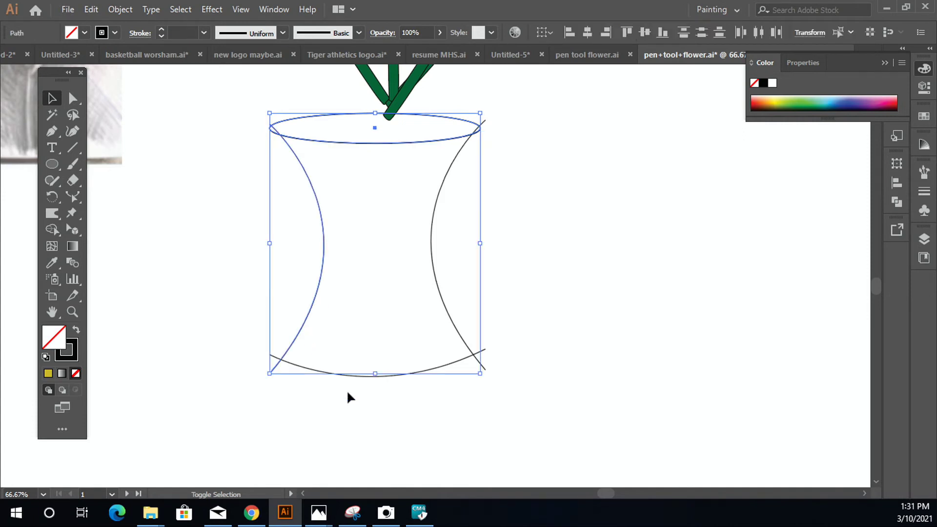
{"action": "left_click", "coordinate": [429, 372], "text": "shift"}
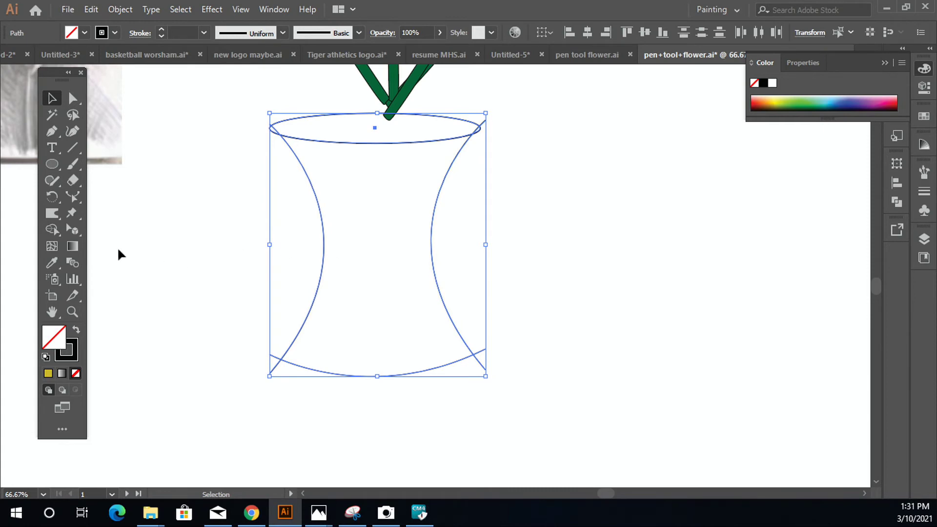
{"action": "left_click", "coordinate": [55, 233]}
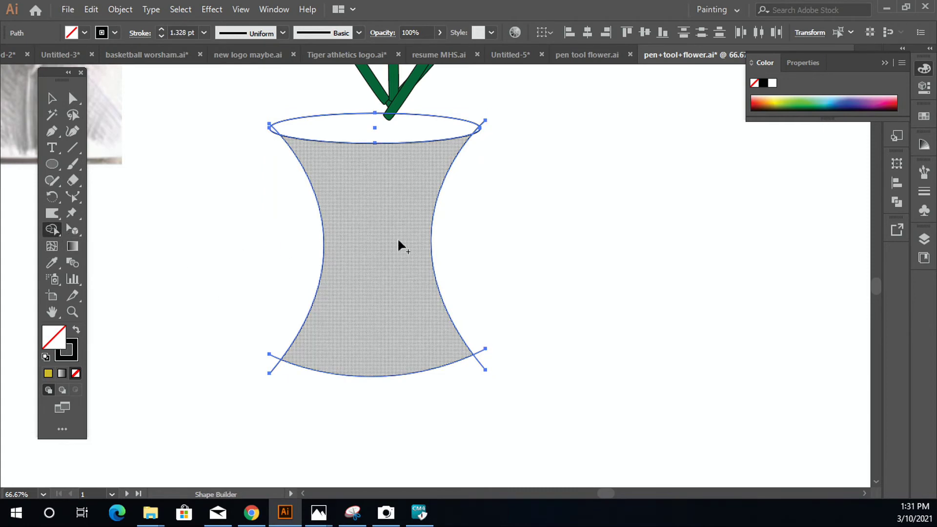
{"action": "left_click", "coordinate": [84, 33]}
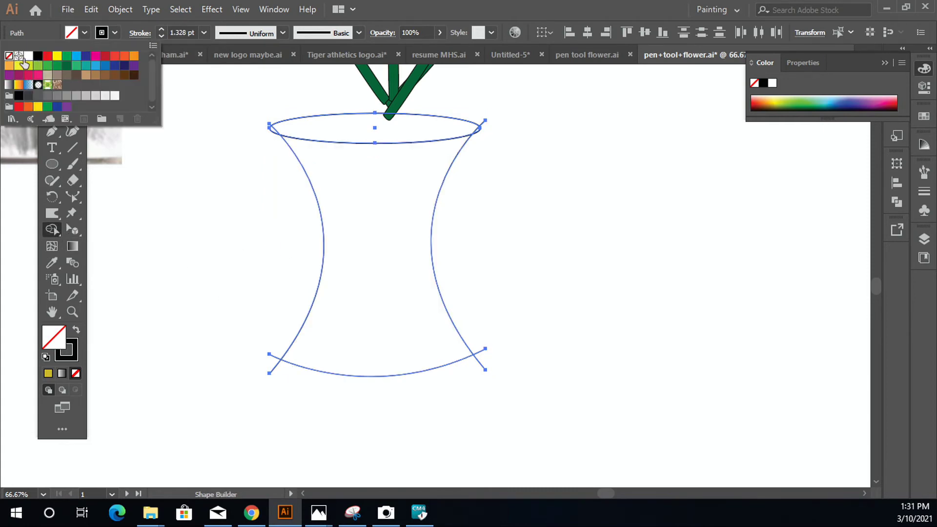
{"action": "left_click", "coordinate": [48, 55]}
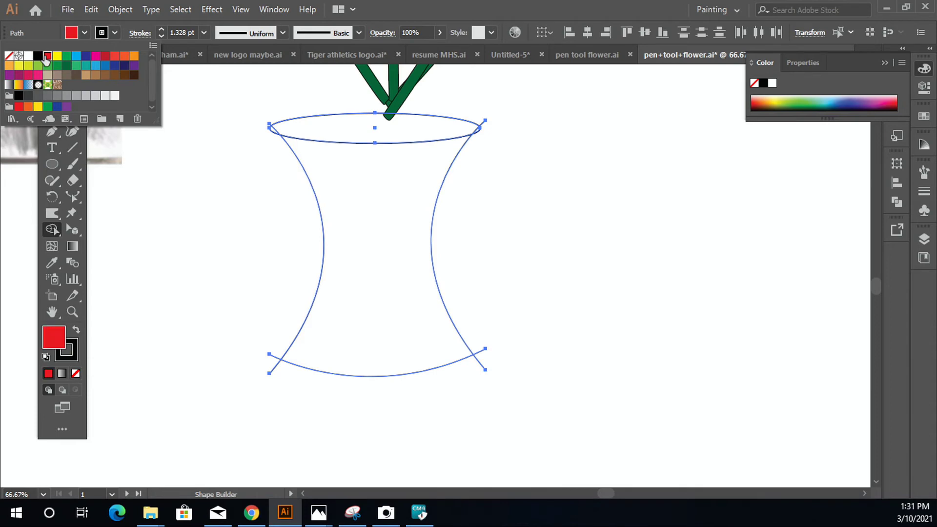
{"action": "left_click", "coordinate": [370, 225]}
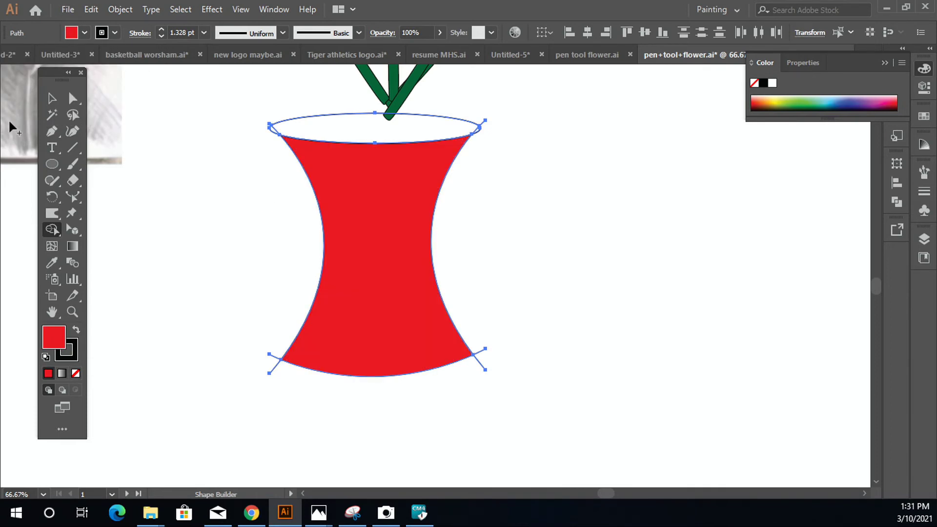
{"action": "left_click", "coordinate": [52, 104]}
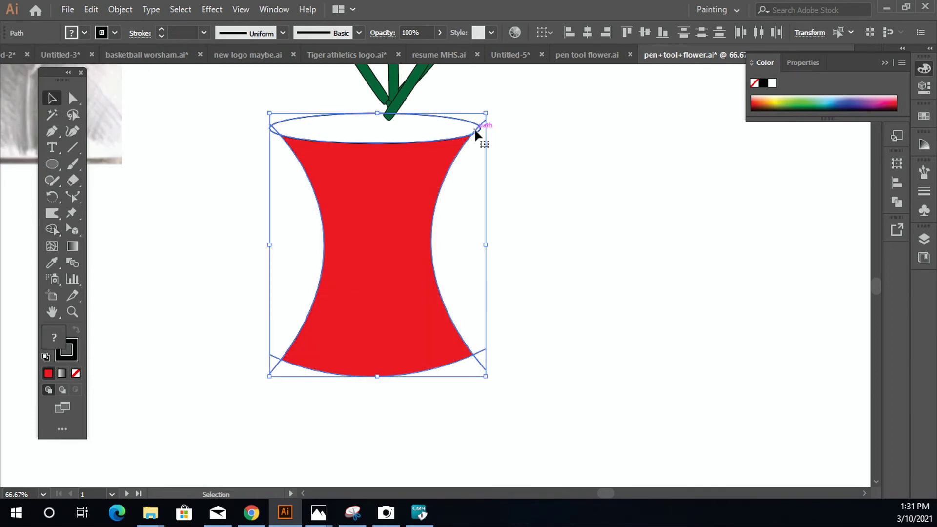
{"action": "left_click", "coordinate": [362, 129]}
Fill the vase's top rim ellipse with the red swatch.
{"action": "left_click", "coordinate": [360, 114]}
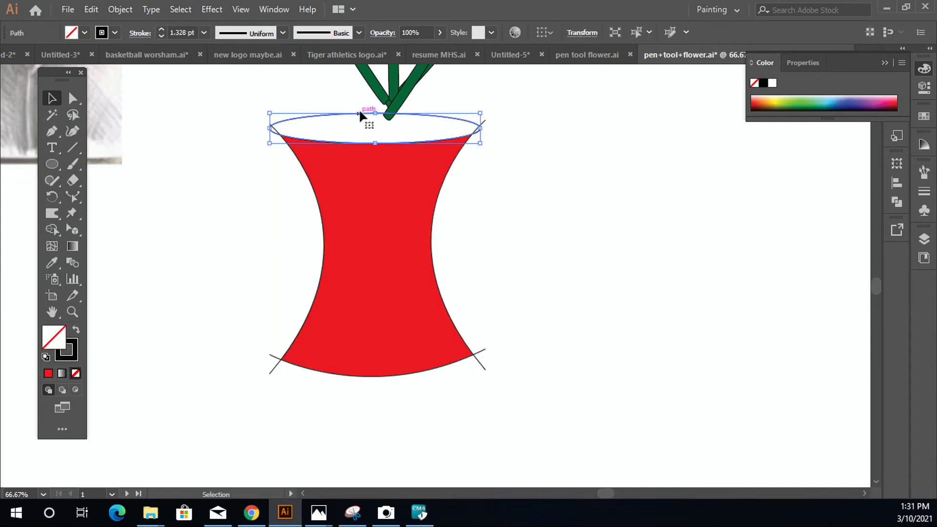
{"action": "left_click", "coordinate": [85, 32]}
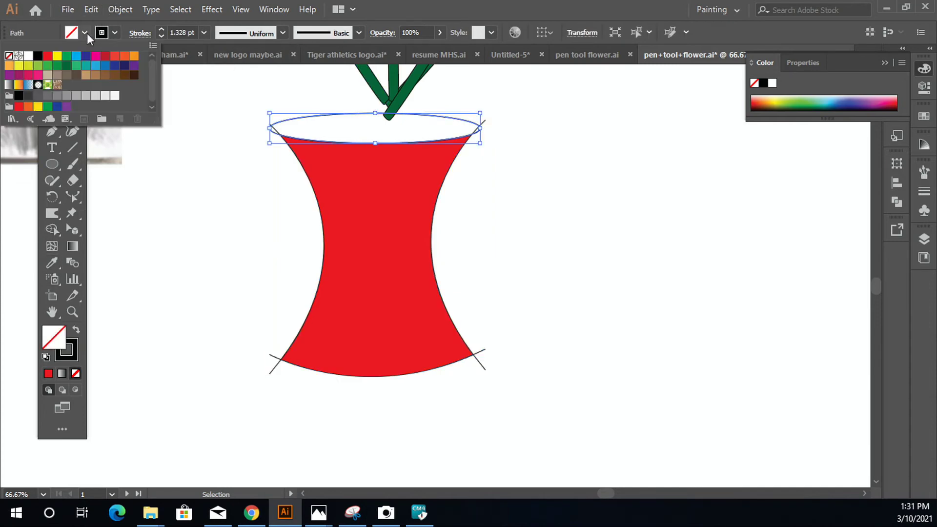
{"action": "left_click", "coordinate": [48, 56]}
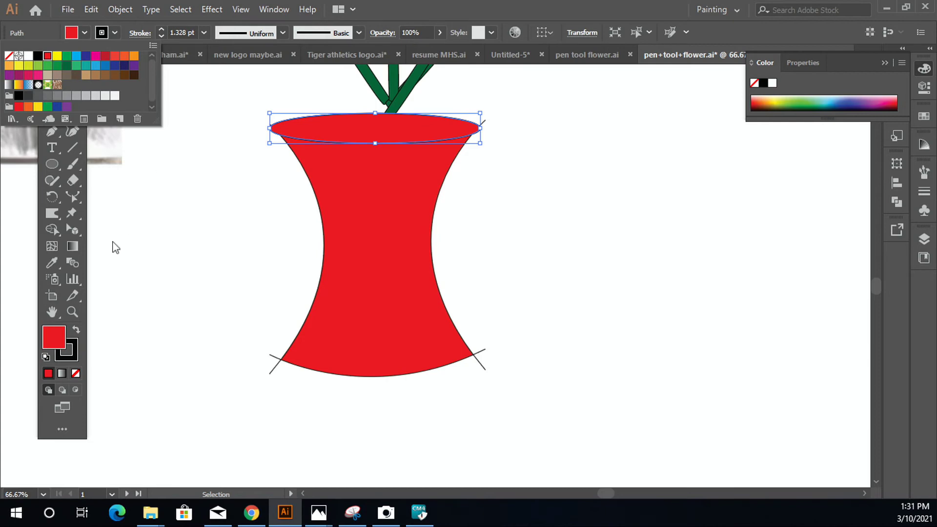
{"action": "double_click", "coordinate": [62, 347]}
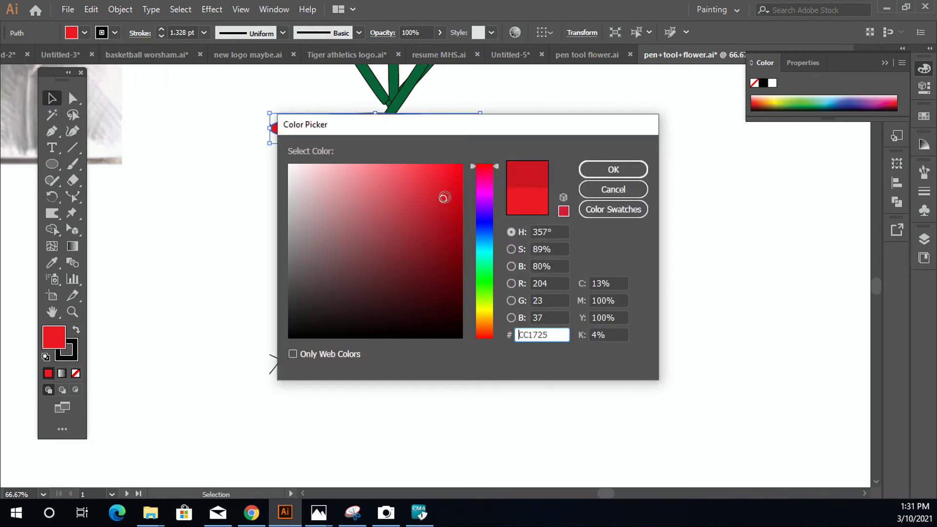
{"action": "left_click", "coordinate": [613, 168]}
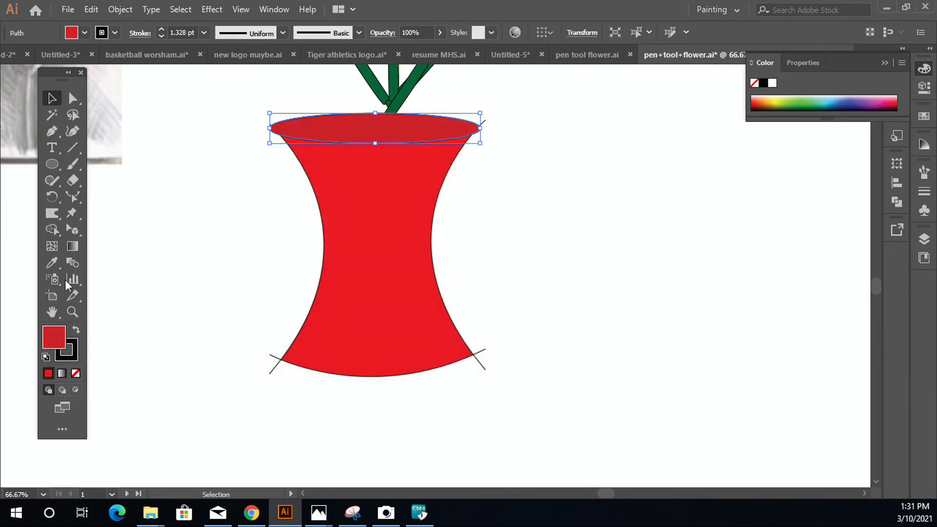
Darken the rim ellipse's fill to A81325 in the Color Picker.
{"action": "double_click", "coordinate": [54, 337]}
{"action": "left_click", "coordinate": [443, 223]}
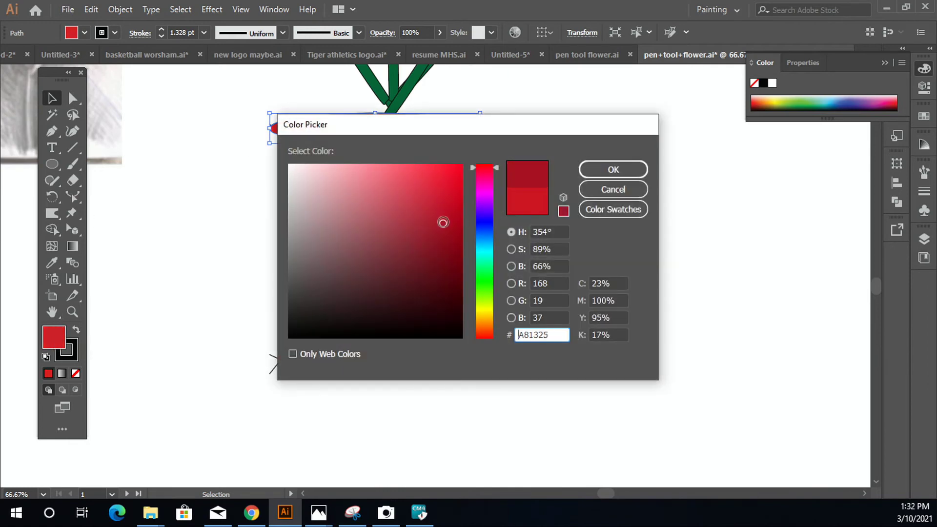
{"action": "left_click", "coordinate": [613, 170]}
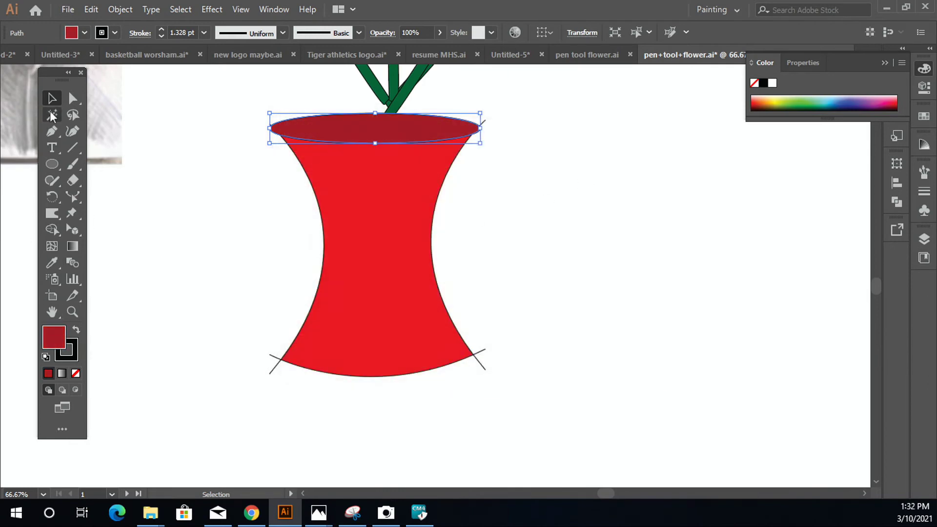
{"action": "left_click", "coordinate": [188, 309]}
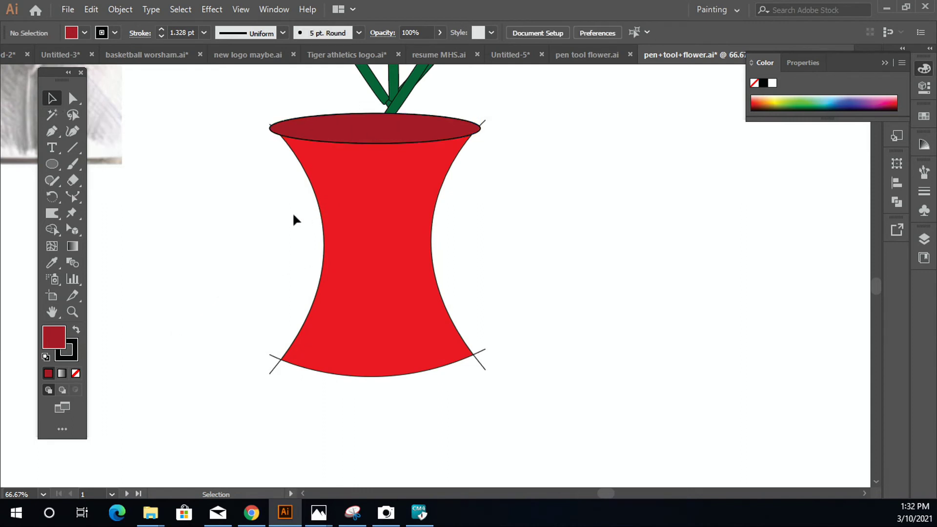
{"action": "scroll", "coordinate": [289, 217], "scroll_direction": "up", "scroll_amount": 2}
Move the whole flower group down so the stems reach into the vase.
{"action": "scroll", "coordinate": [280, 311], "scroll_direction": "down", "scroll_amount": 1}
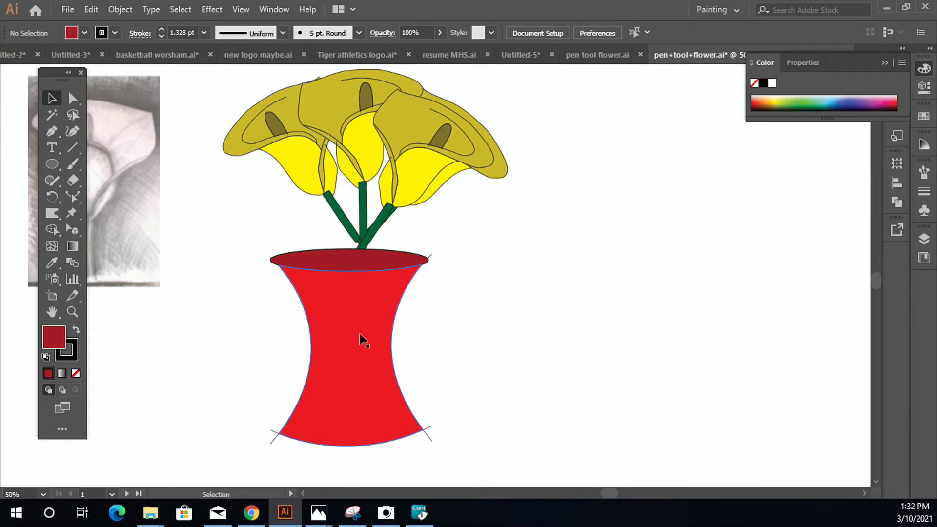
{"action": "key", "text": "space"}
{"action": "left_click_drag", "start_coordinate": [239, 347], "coordinate": [325, 372]}
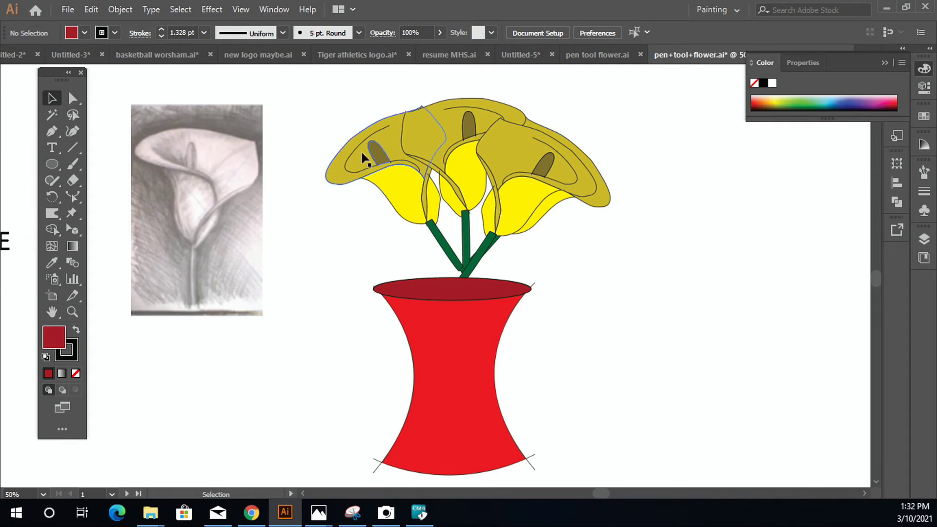
{"action": "left_click_drag", "start_coordinate": [343, 93], "coordinate": [631, 250]}
{"action": "left_click_drag", "start_coordinate": [532, 153], "coordinate": [517, 189]}
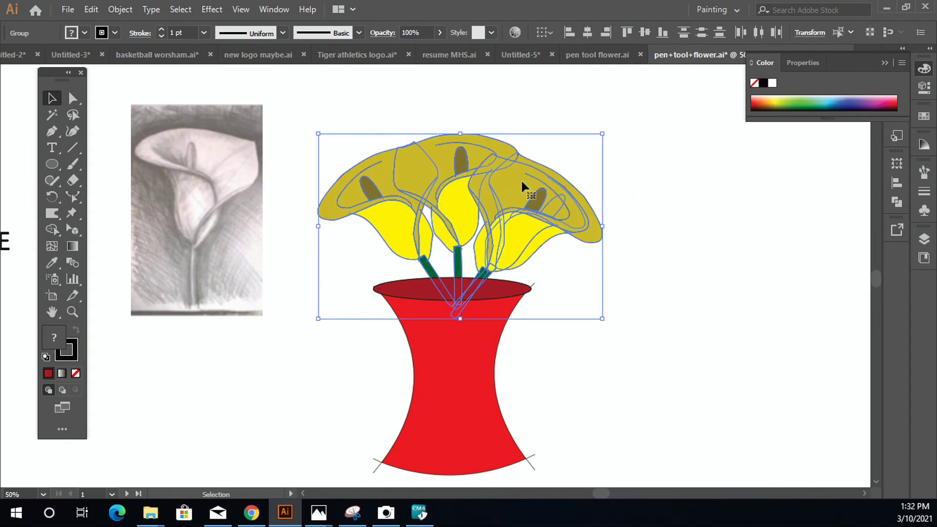
{"action": "left_click", "coordinate": [623, 389]}
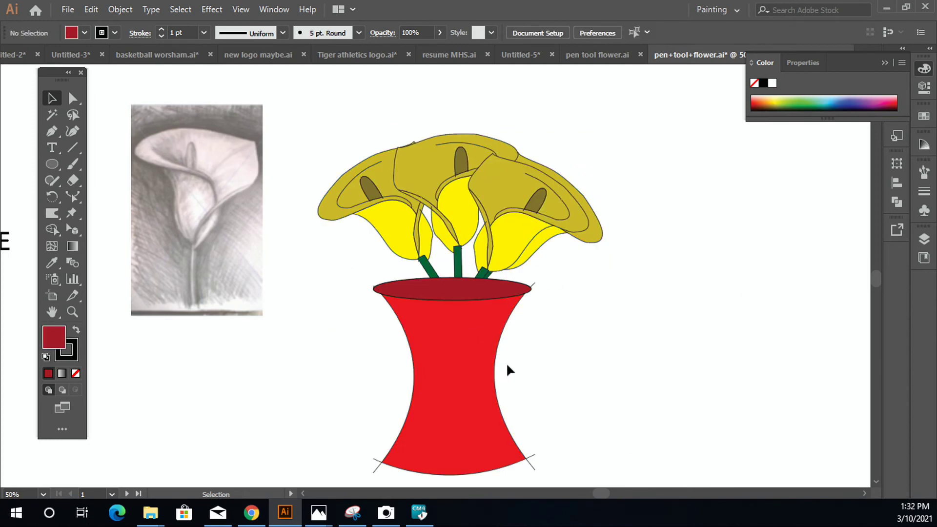
Send the dark red rim ellipse to the back, behind the green stems.
{"action": "left_click", "coordinate": [473, 295]}
{"action": "left_click", "coordinate": [459, 406]}
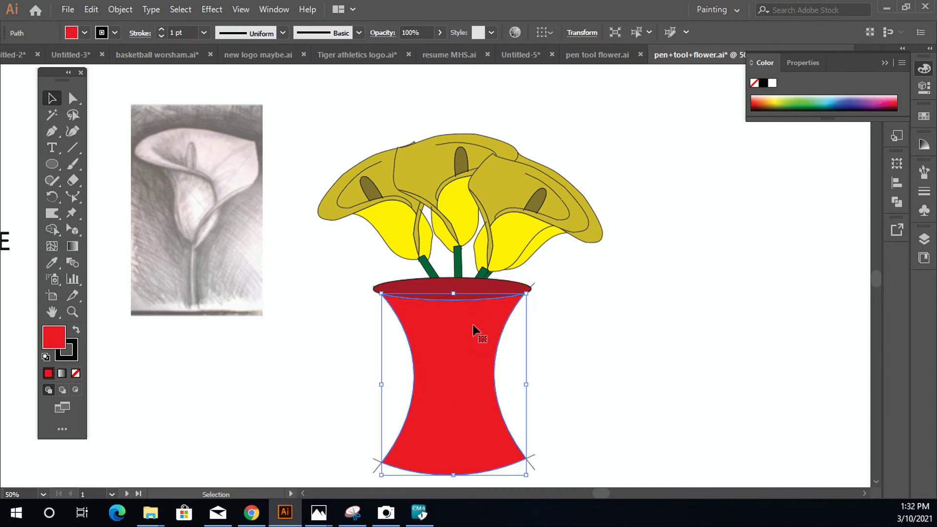
{"action": "left_click", "coordinate": [473, 293]}
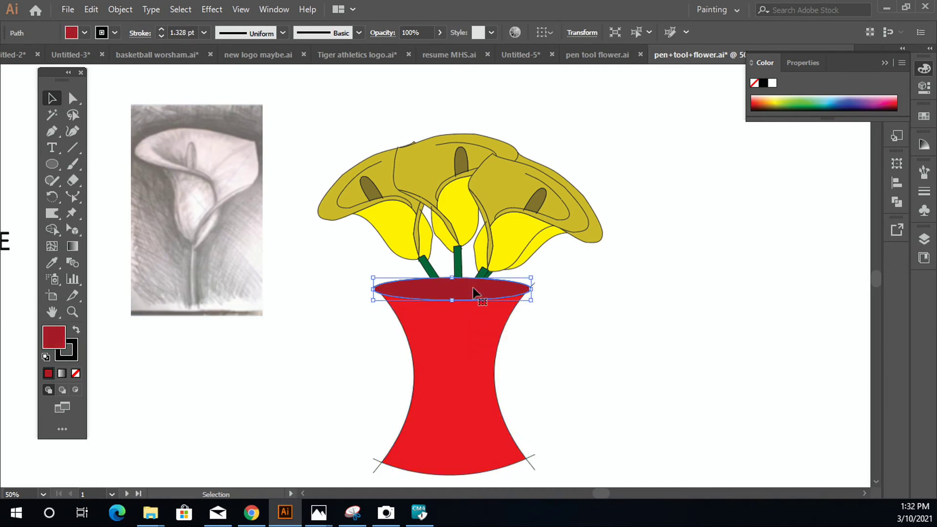
{"action": "right_click", "coordinate": [473, 292]}
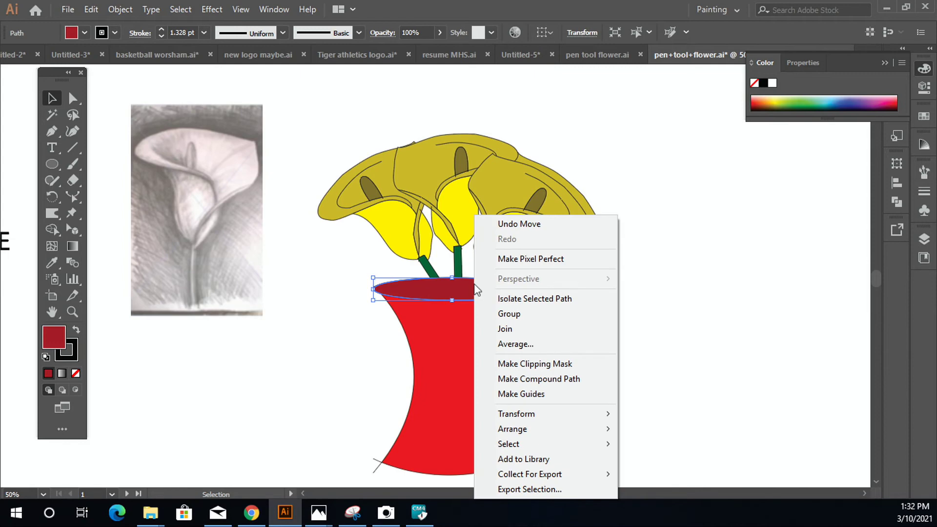
{"action": "left_click", "coordinate": [435, 302]}
{"action": "right_click", "coordinate": [418, 300]}
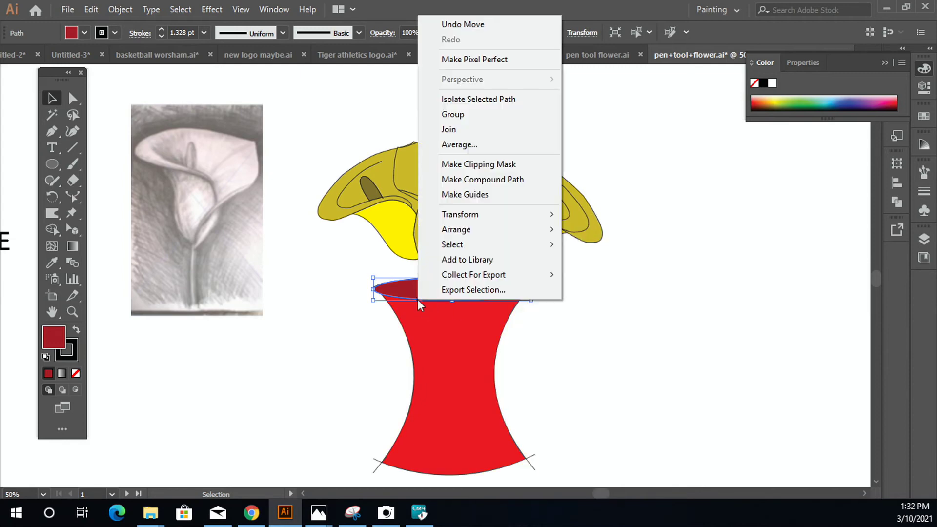
{"action": "mouse_move", "coordinate": [537, 230]}
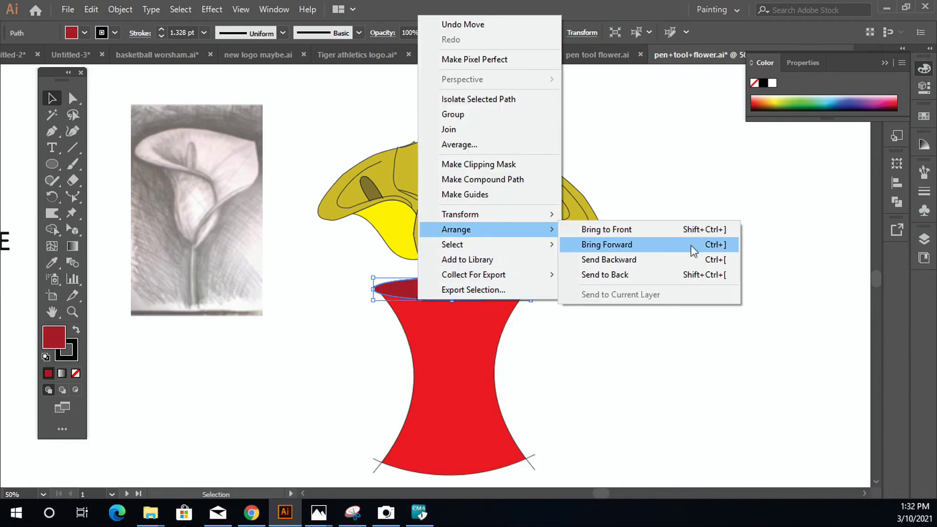
{"action": "left_click", "coordinate": [697, 277]}
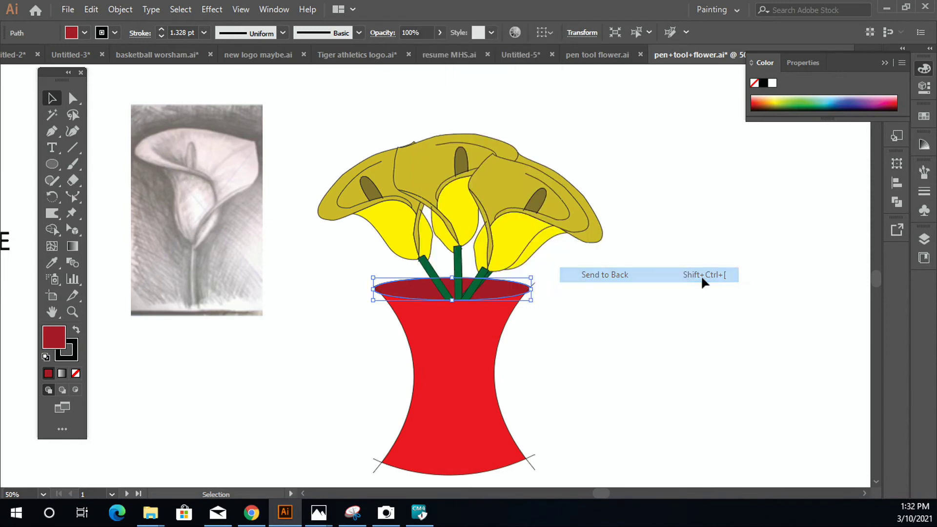
{"action": "left_click", "coordinate": [698, 394]}
Lower the whole bouquet slightly further into the vase.
{"action": "scroll", "coordinate": [546, 364], "scroll_direction": "down", "scroll_amount": 1}
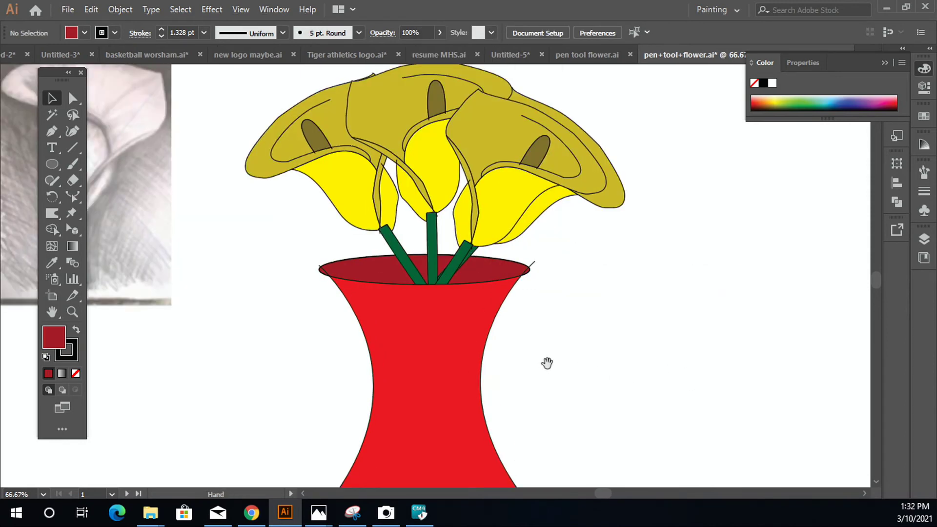
{"action": "left_click_drag", "start_coordinate": [364, 110], "coordinate": [601, 225]}
{"action": "left_click_drag", "start_coordinate": [561, 188], "coordinate": [558, 207]}
{"action": "left_click", "coordinate": [686, 377]}
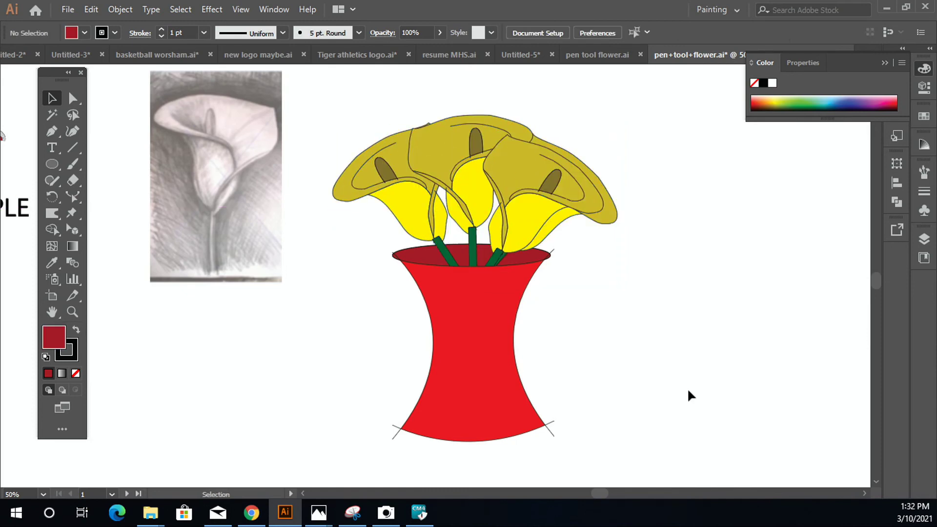
Move the right lily left, shrink it and rotate it to lean inward.
{"action": "left_click_drag", "start_coordinate": [614, 217], "coordinate": [581, 173]}
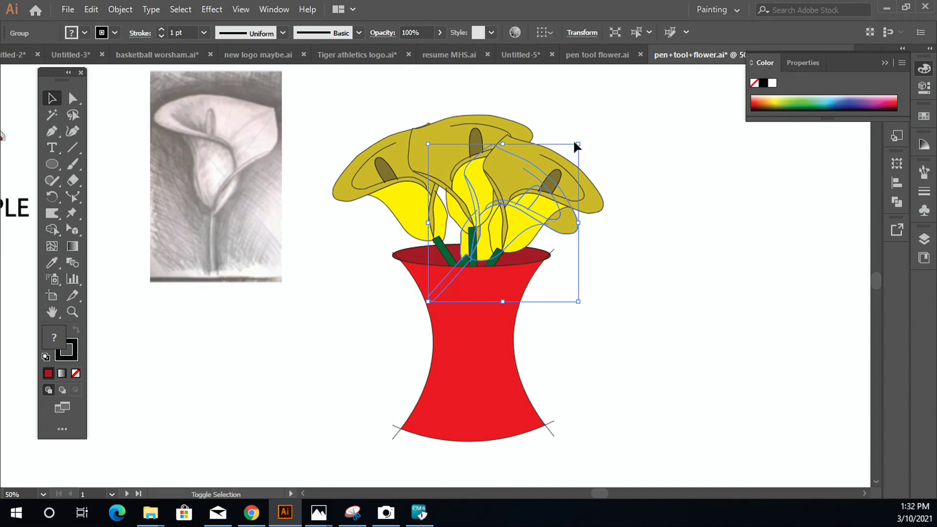
{"action": "mouse_move", "coordinate": [582, 142]}
{"action": "left_mouse_down"}
{"action": "mouse_move", "coordinate": [549, 183]}
{"action": "mouse_move", "coordinate": [551, 172]}
{"action": "left_mouse_up"}
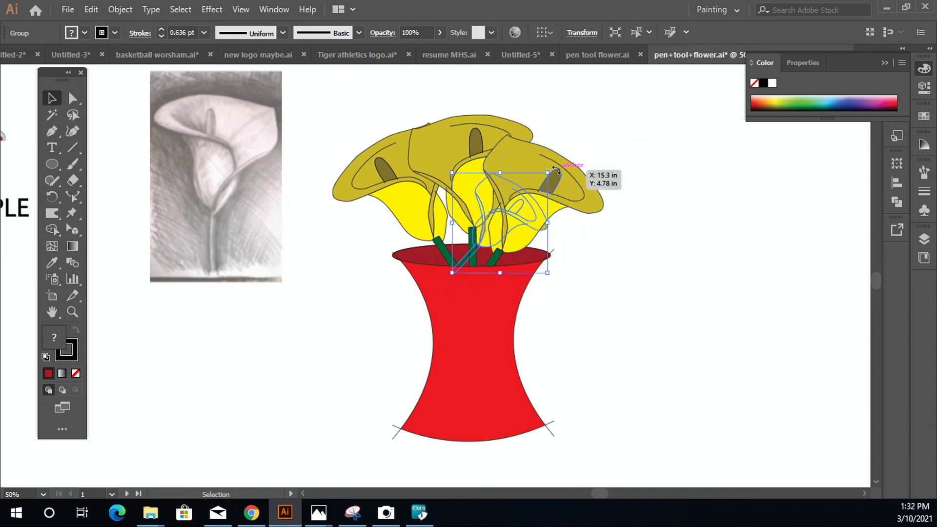
{"action": "left_click_drag", "start_coordinate": [559, 173], "coordinate": [536, 134]}
{"action": "left_click", "coordinate": [669, 293]}
{"action": "scroll", "coordinate": [666, 296], "scroll_direction": "down", "scroll_amount": 3}
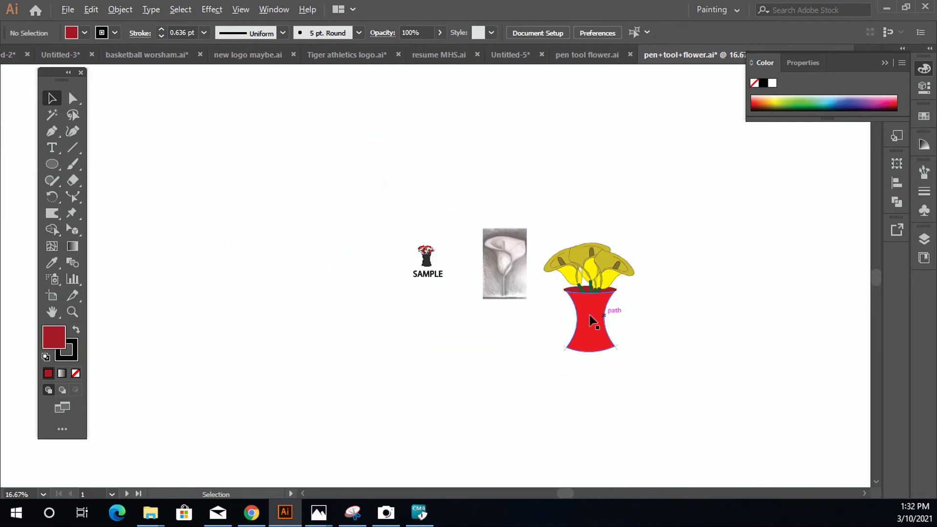
{"action": "scroll", "coordinate": [445, 265], "scroll_direction": "up", "scroll_amount": 7}
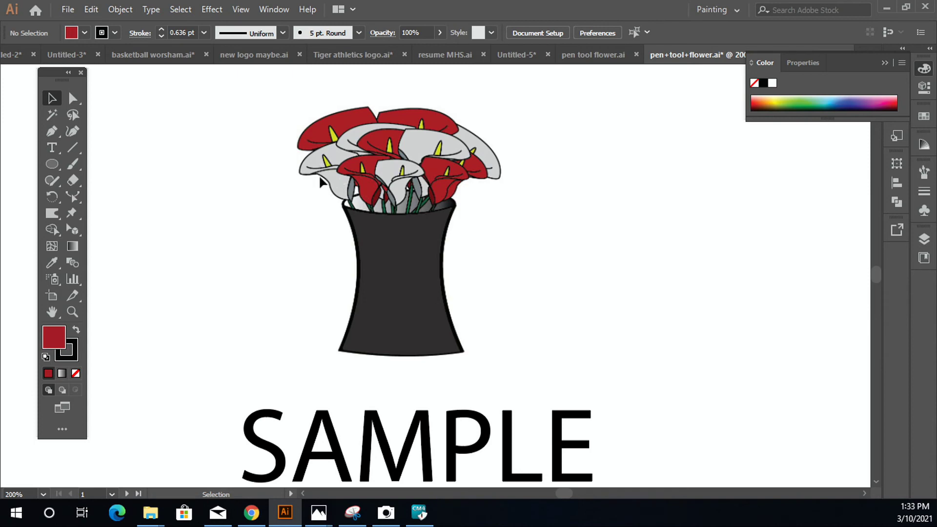
{"action": "key", "text": "ctrl+minus"}
{"action": "key", "text": "ctrl+minus"}
{"action": "key", "text": "ctrl+minus"}
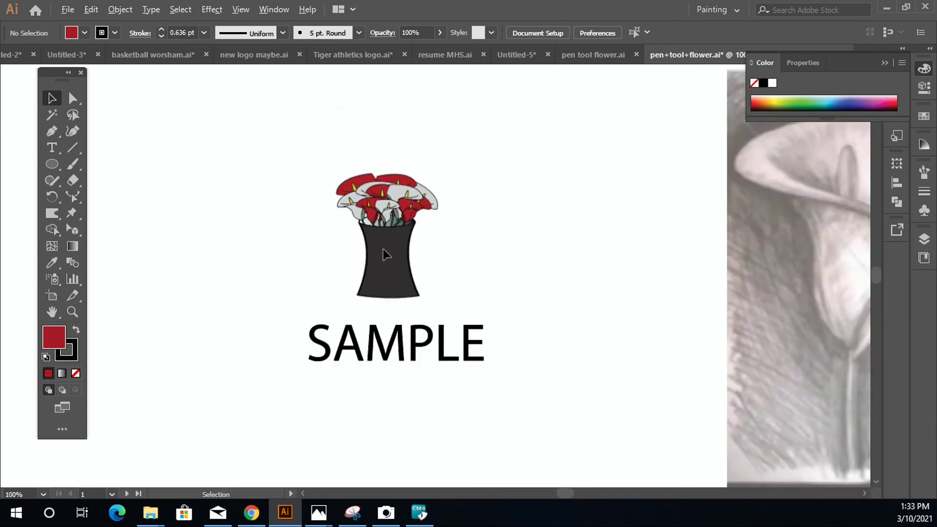
{"action": "left_click_drag", "start_coordinate": [546, 262], "coordinate": [178, 291]}
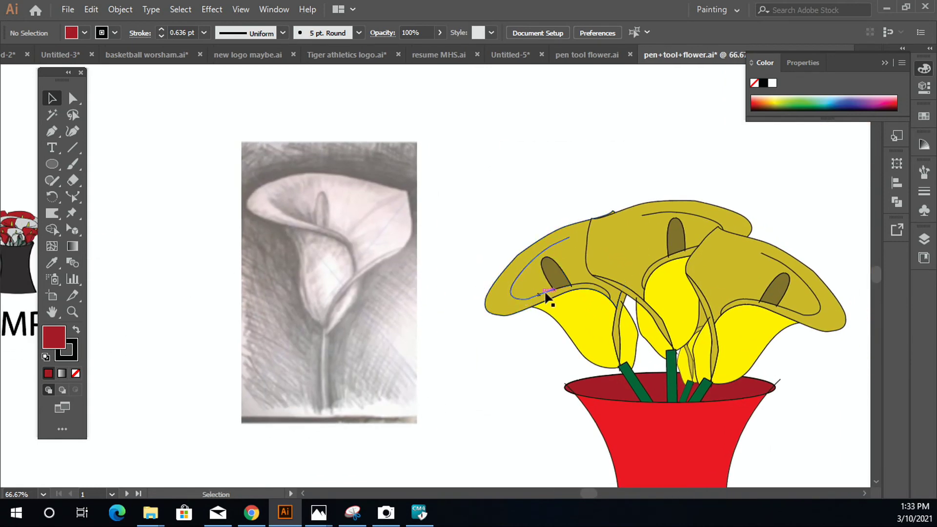
{"action": "left_click_drag", "start_coordinate": [335, 336], "coordinate": [415, 339]}
{"action": "left_click_drag", "start_coordinate": [308, 331], "coordinate": [393, 341]}
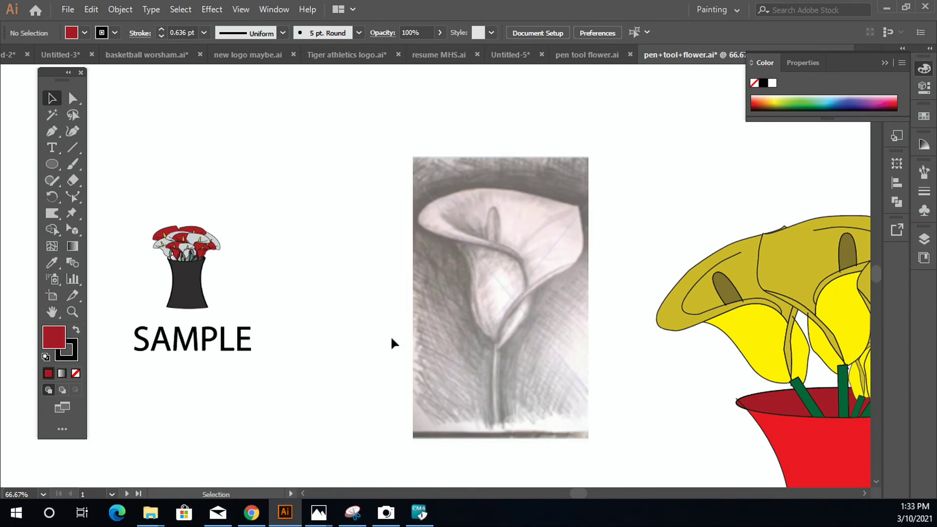
{"action": "scroll", "coordinate": [184, 240], "scroll_direction": "up", "scroll_amount": 2}
{"action": "scroll", "coordinate": [164, 240], "scroll_direction": "up", "scroll_amount": 2}
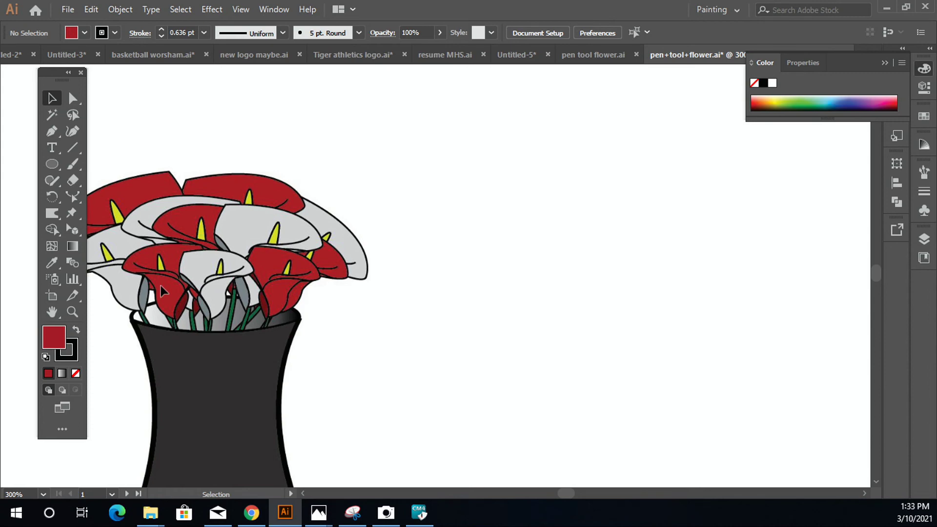
{"action": "scroll", "coordinate": [425, 303], "scroll_direction": "down", "scroll_amount": 3}
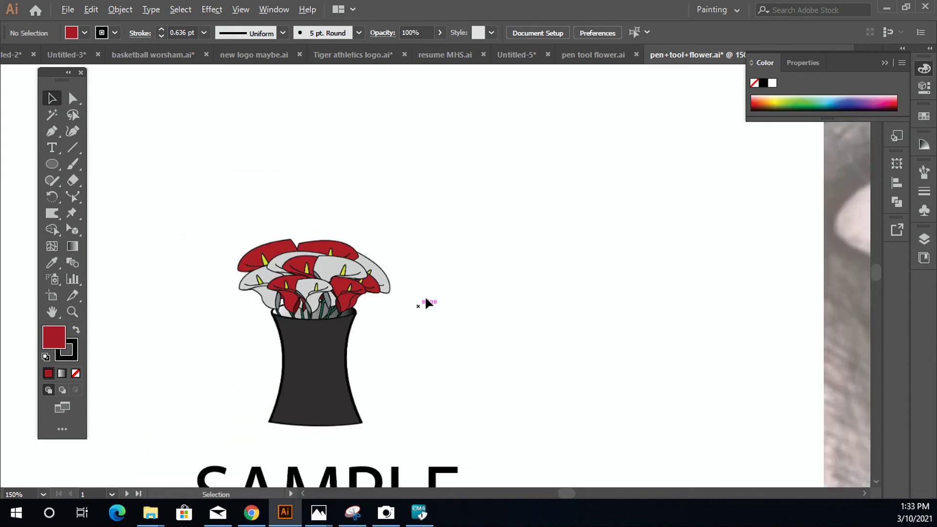
{"action": "scroll", "coordinate": [584, 324], "scroll_direction": "right", "scroll_amount": 5}
{"action": "mouse_move", "coordinate": [472, 236]}
{"action": "left_mouse_down"}
{"action": "mouse_move", "coordinate": [200, 213]}
{"action": "mouse_move", "coordinate": [182, 195]}
{"action": "left_mouse_up"}
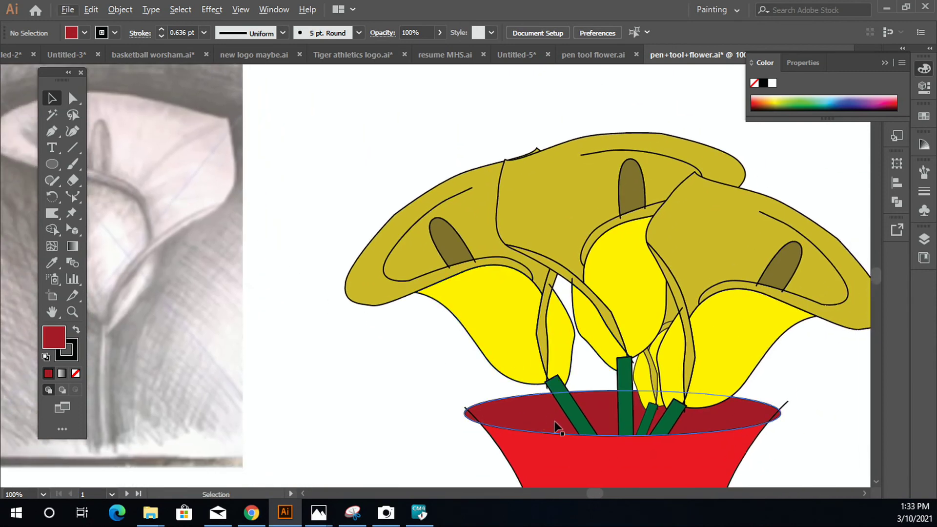
{"action": "scroll", "coordinate": [554, 425], "scroll_direction": "down", "scroll_amount": 1}
{"action": "left_click_drag", "start_coordinate": [569, 422], "coordinate": [474, 242]}
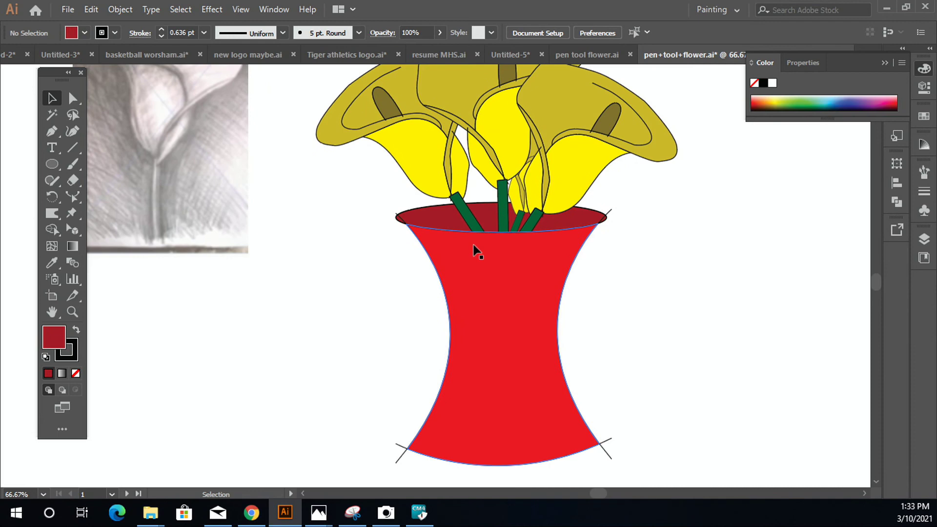
{"action": "scroll", "coordinate": [531, 325], "scroll_direction": "down", "scroll_amount": 1}
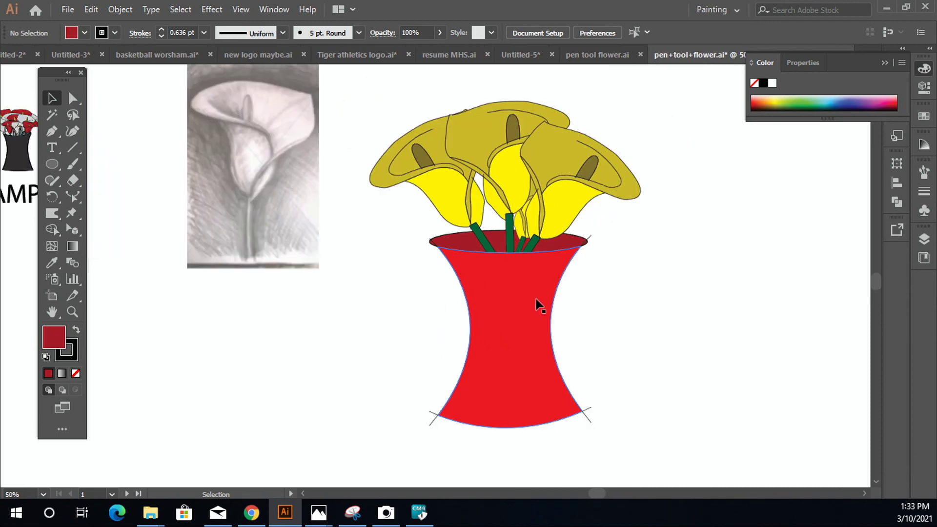